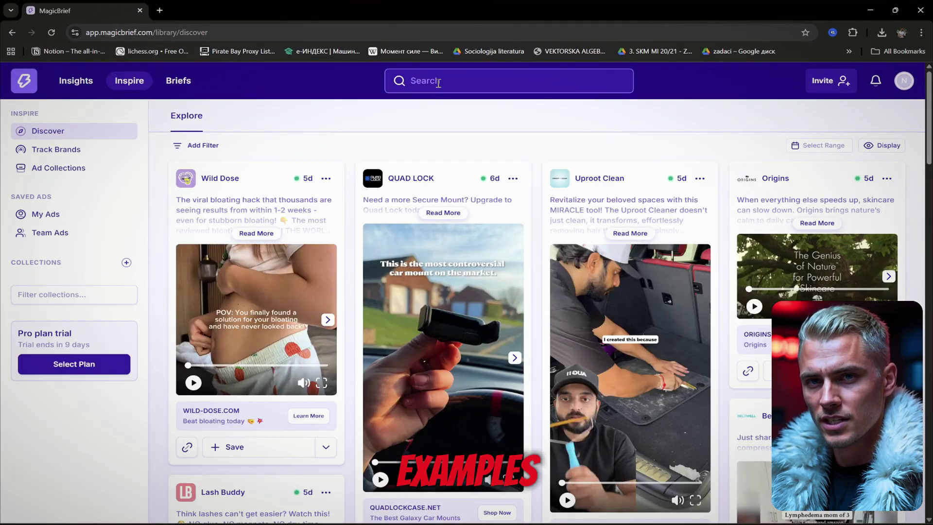
Search the MagicBrief ad library for "JBL" and browse the matching ads
left_click(438, 84)
type("JBL")
key("Return")
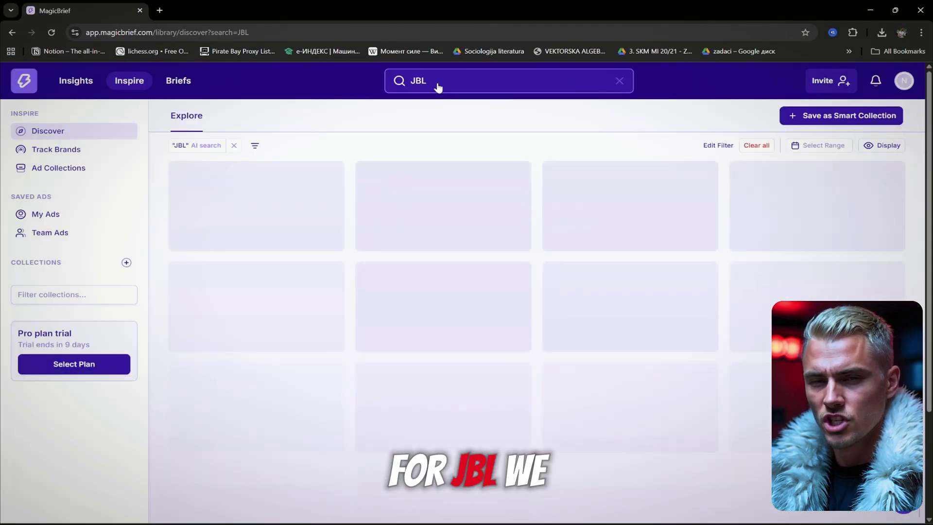
scroll(548, 270, "down", 10)
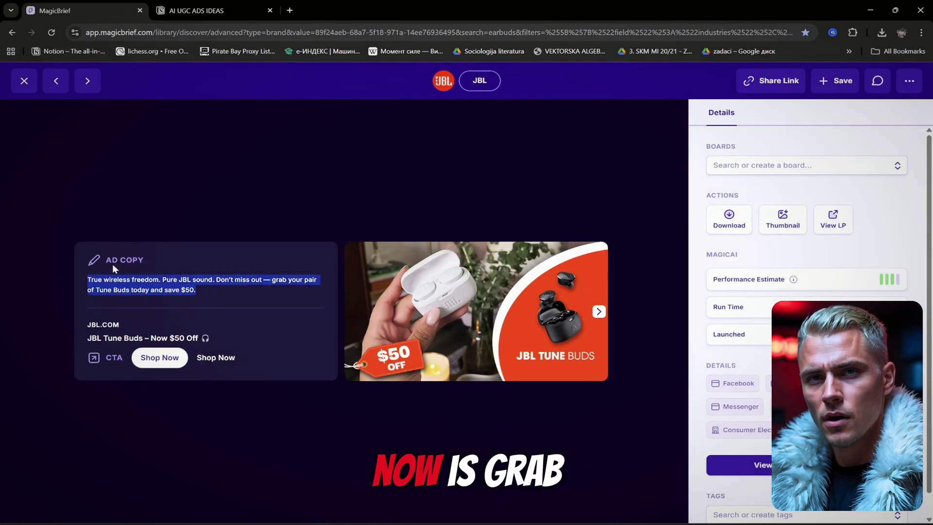
Copy the JBL Tune Buds and Tune Buds 2 ad texts into the AI UGC ADS IDEAS page in Notion
key("ctrl+Tab")
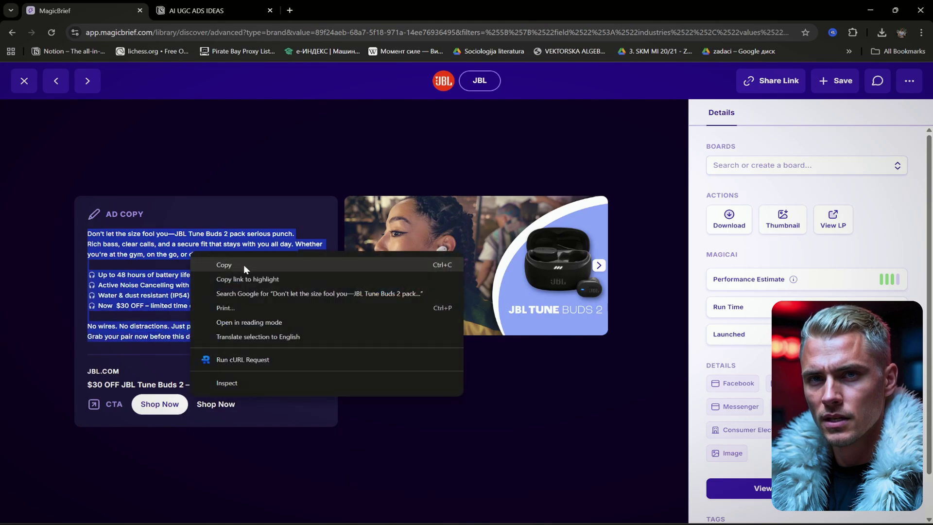
left_click(224, 265)
key("ctrl+Tab")
key("ctrl+v")
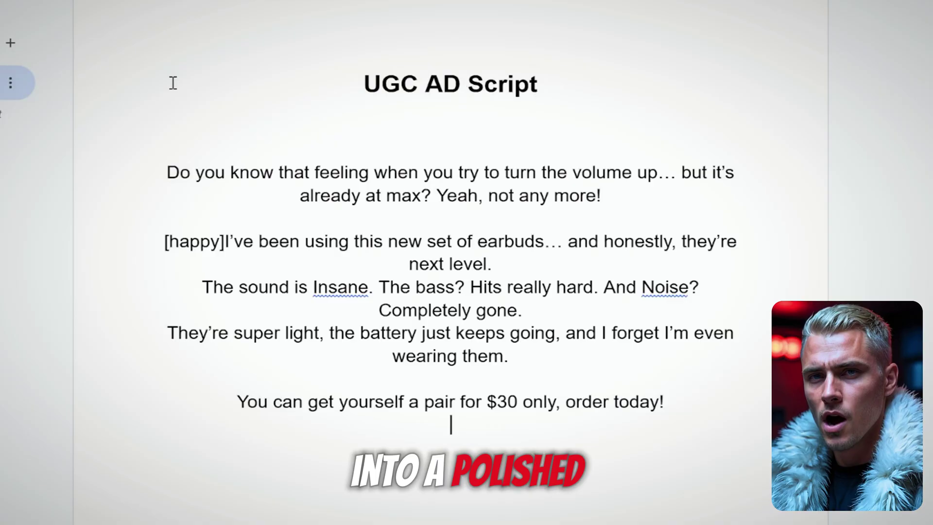
Read through the JBL Tune Buds ad with the $50 offer phrase by phrase and copy its full ad text
left_click_drag(173, 83, 709, 387)
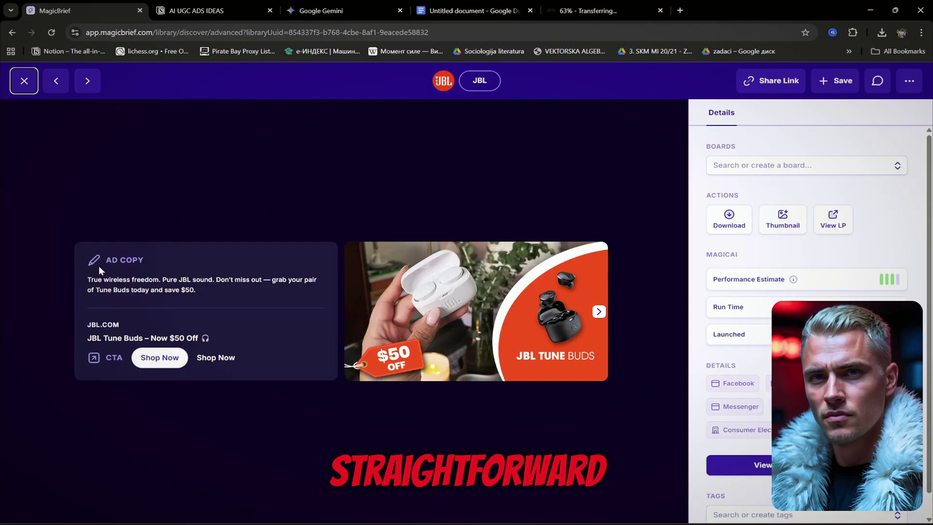
left_click_drag(88, 280, 161, 281)
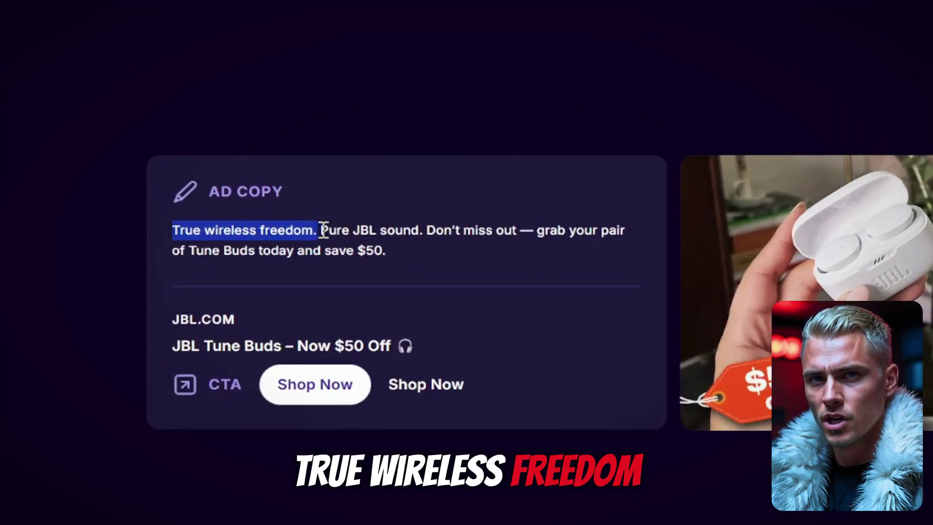
double_click(169, 281)
left_click_drag(387, 233, 643, 226)
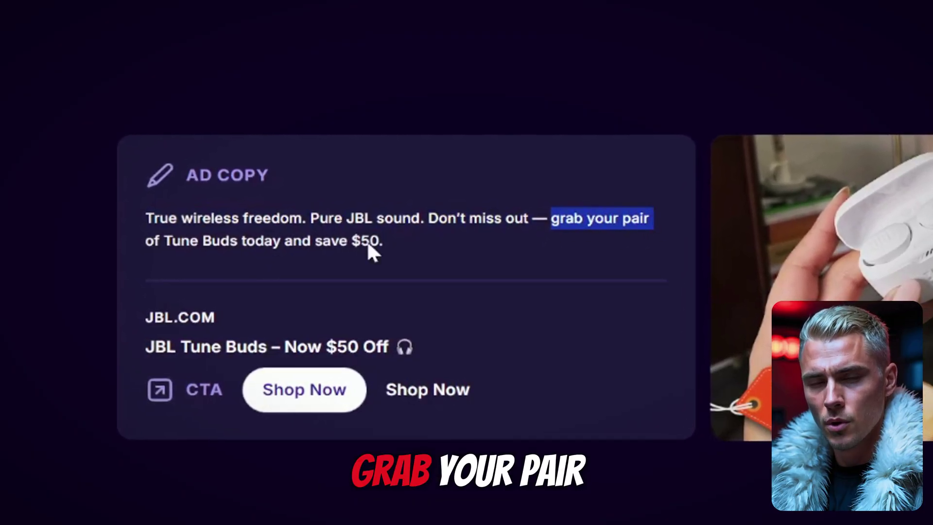
left_click_drag(128, 246, 374, 263)
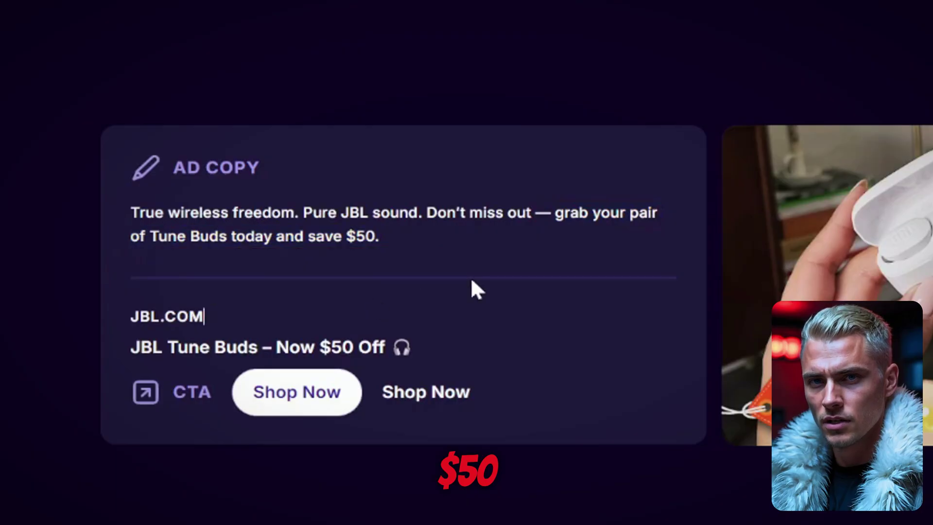
left_click_drag(117, 216, 424, 266)
right_click(405, 225)
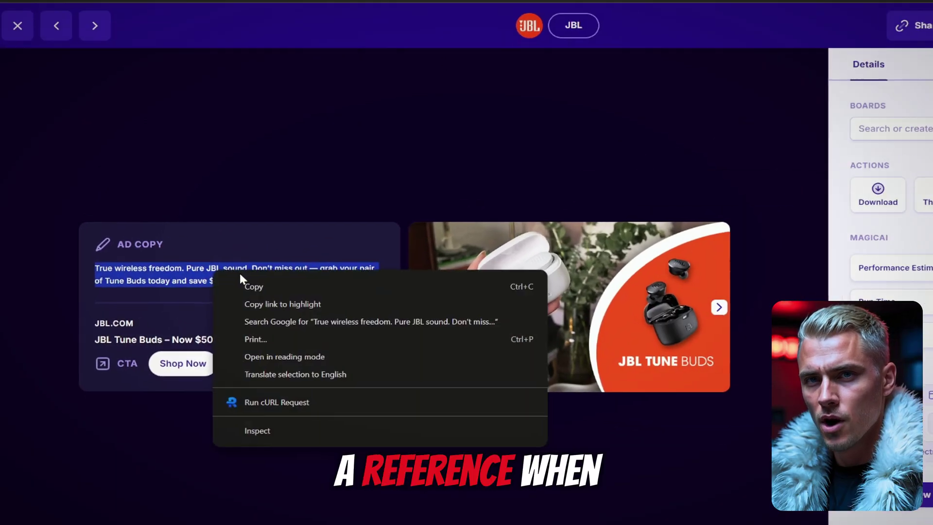
left_click(252, 286)
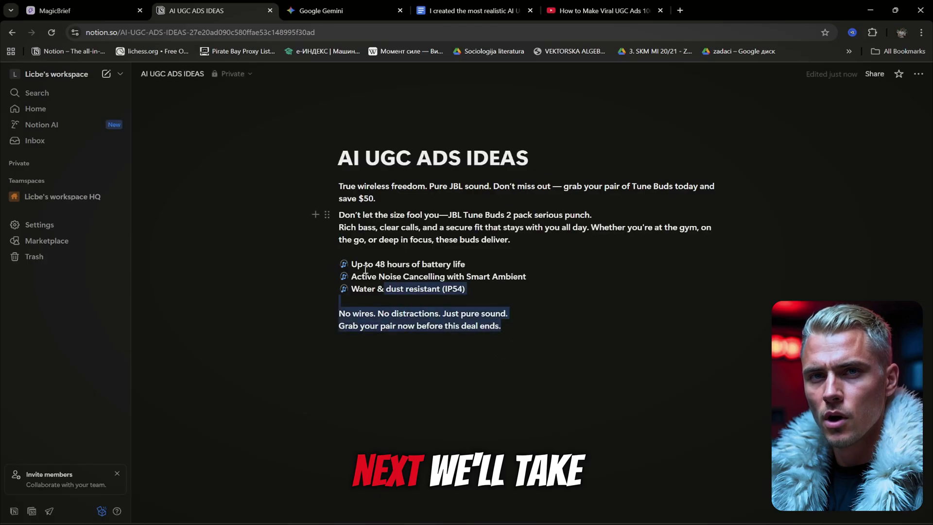
Copy the collected JBL ad texts from the Notion page and paste them into a Google Gemini prompt
right_click(365, 196)
left_click(382, 237)
left_click(378, 11)
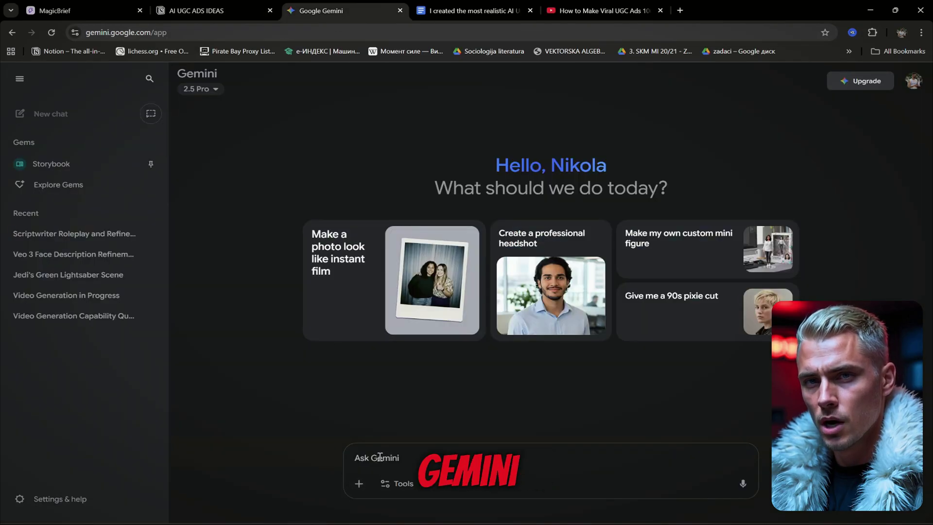
key("ctrl+v")
Examine the Script Writer Prompt in the Google Docs document, along with the Telegram channel's posts and its link in the video description
left_click(469, 10)
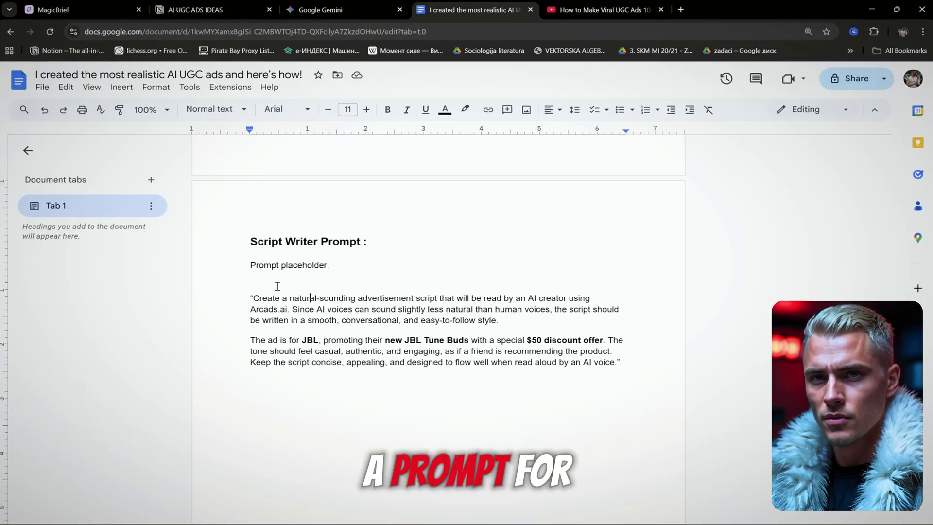
scroll(333, 287, "down", 2)
left_click_drag(254, 246, 652, 321)
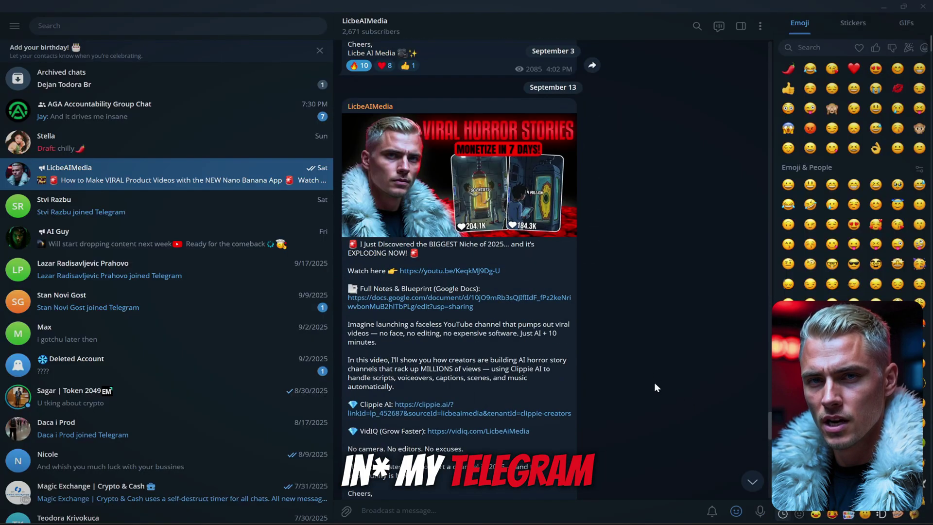
scroll(654, 387, "down", 3)
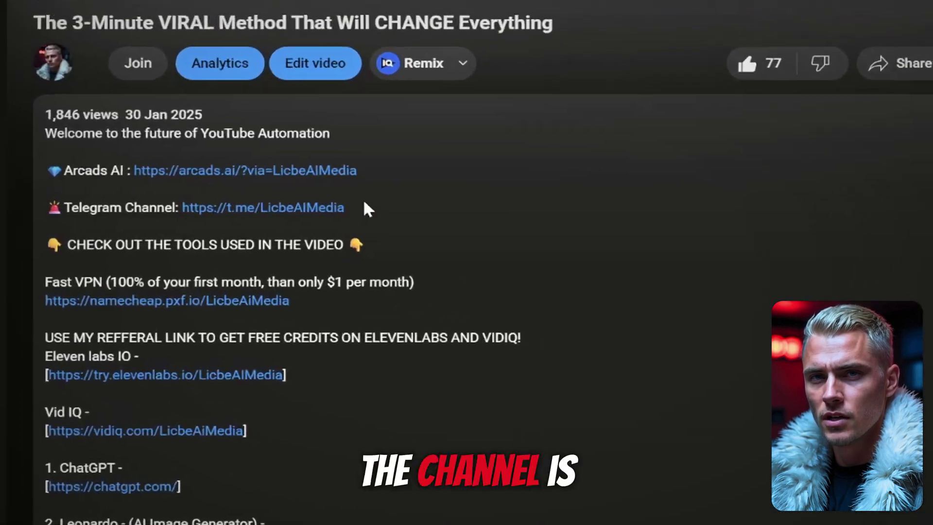
left_click_drag(364, 208, 205, 196)
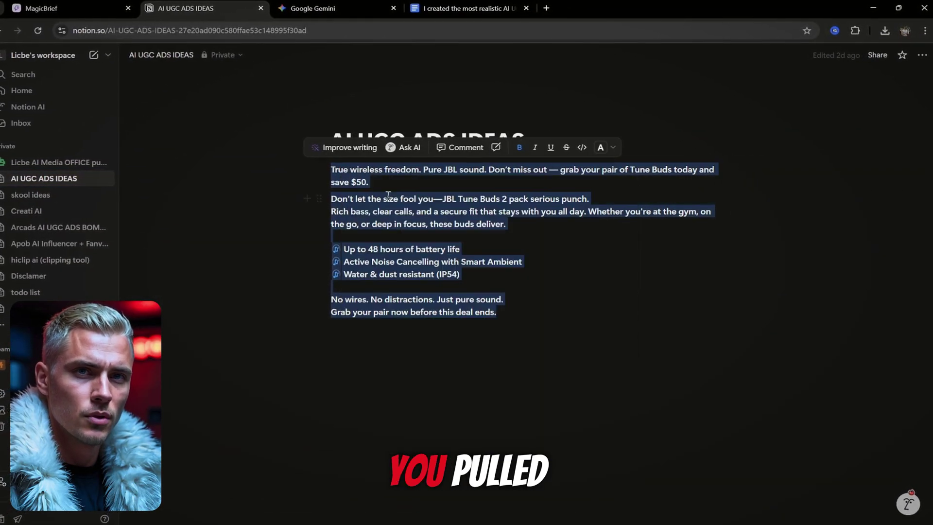
Submit the Notion ad texts together with the Script Writer Prompt from Google Docs to Gemini to generate the ad script
left_click(311, 8)
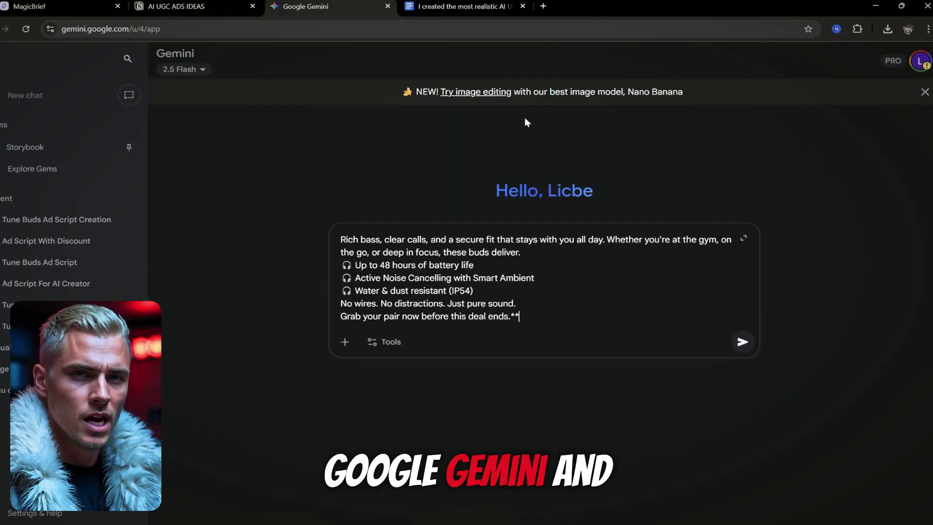
left_click(432, 5)
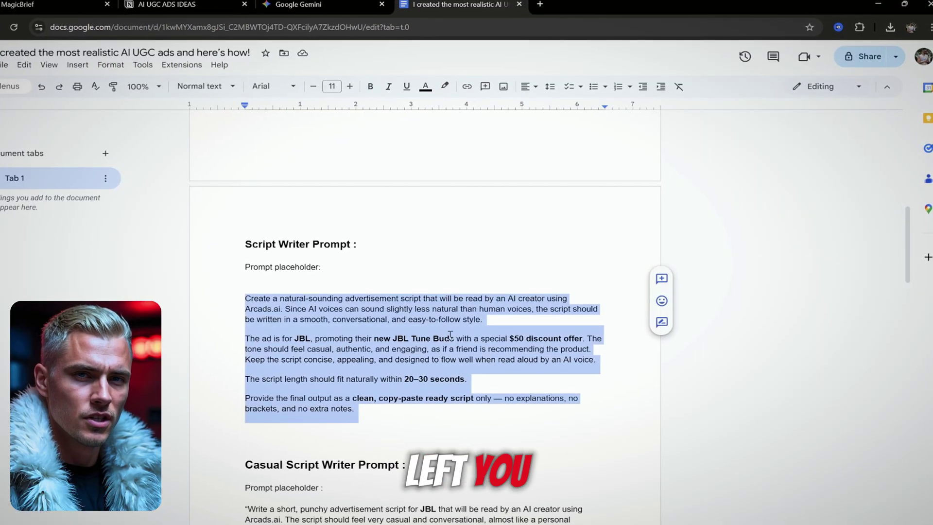
left_click(287, 5)
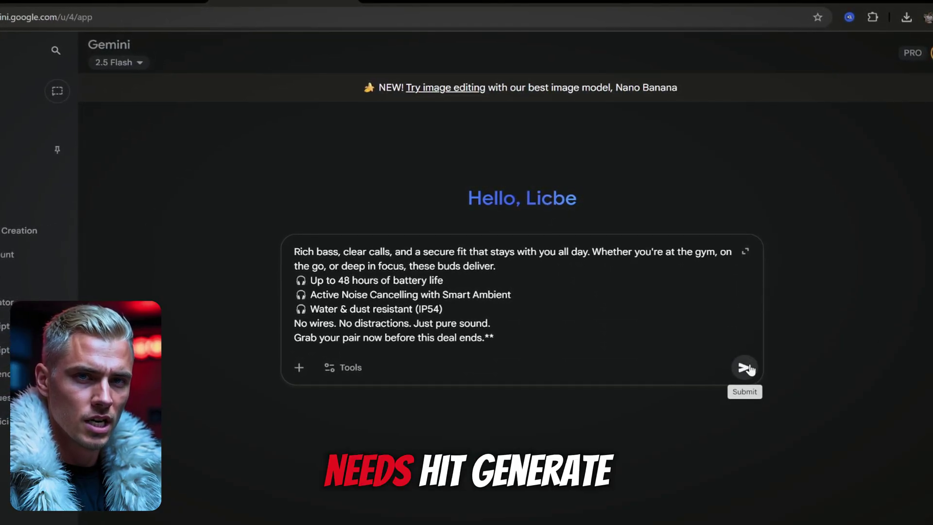
left_click(744, 368)
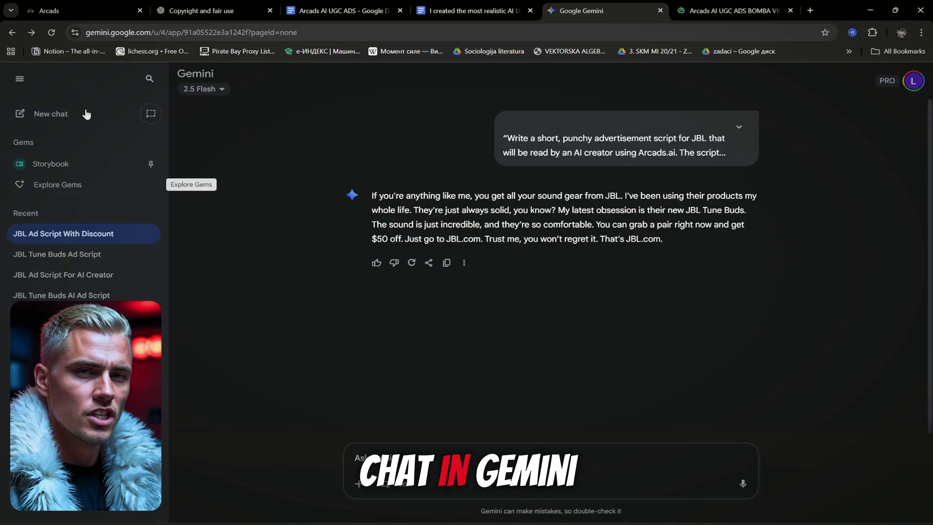
Start a new Gemini chat and bring over the Casual Script Writer Prompt from the Google Docs document
left_click(87, 114)
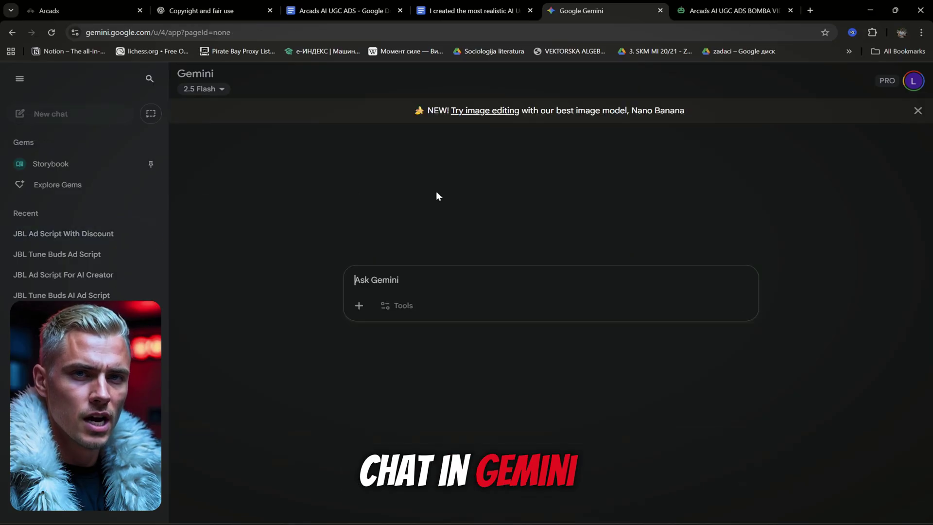
left_click(462, 11)
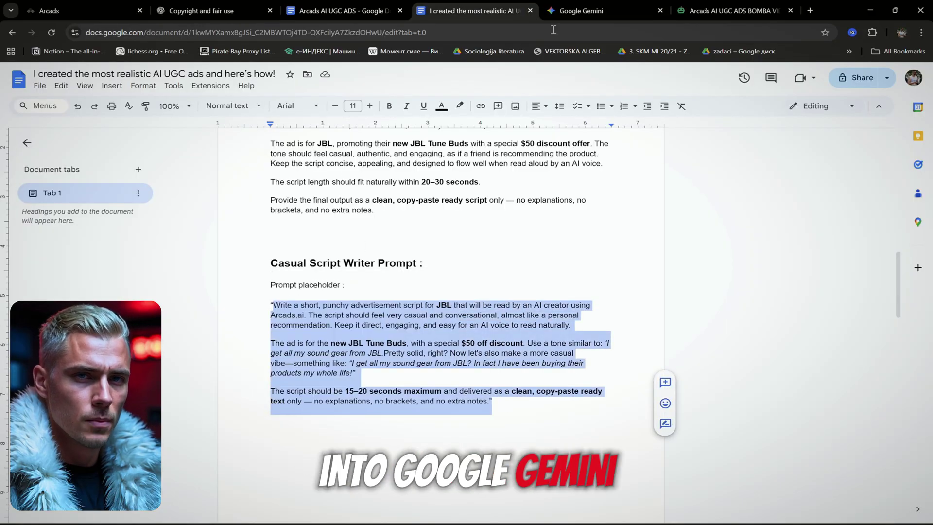
left_click(568, 11)
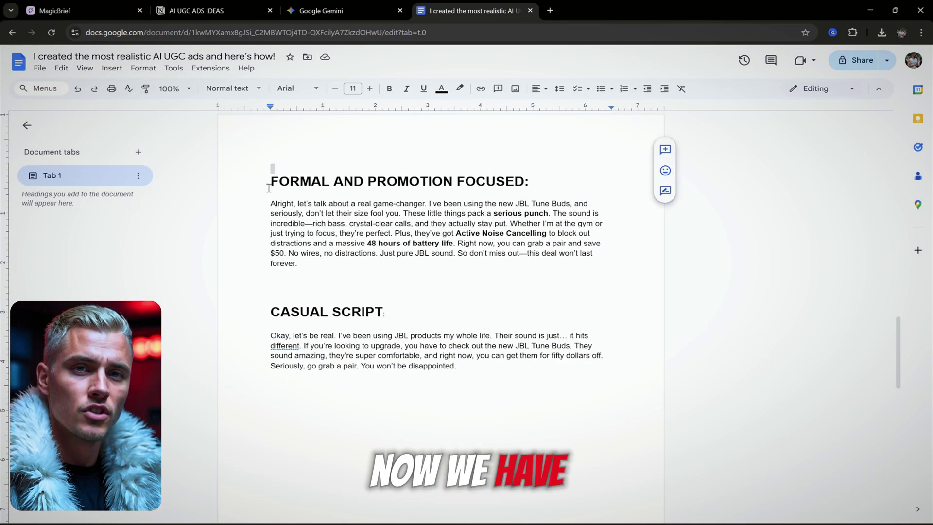
Review the formal, promotion-focused script and the casual script in the Google Docs document
key("ctrl+a")
left_click_drag(268, 174, 319, 322)
left_click_drag(259, 328, 299, 334)
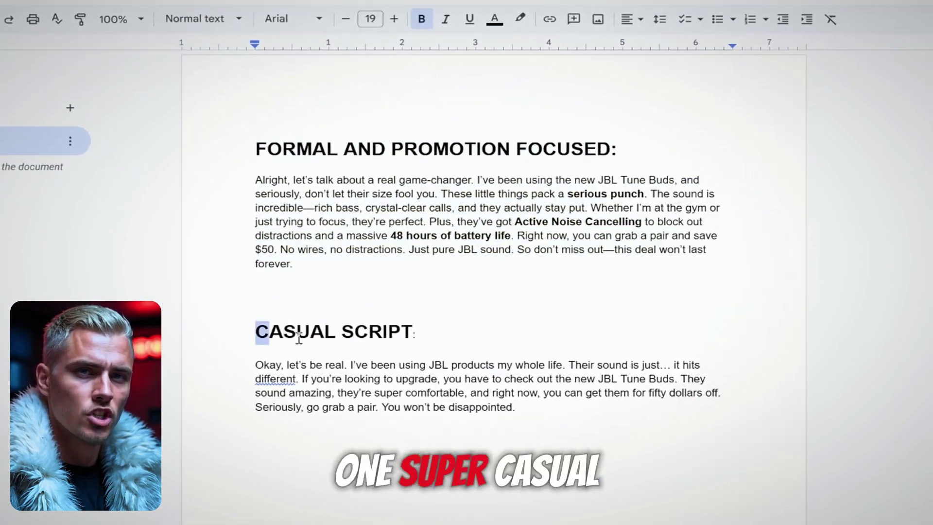
left_click(497, 332)
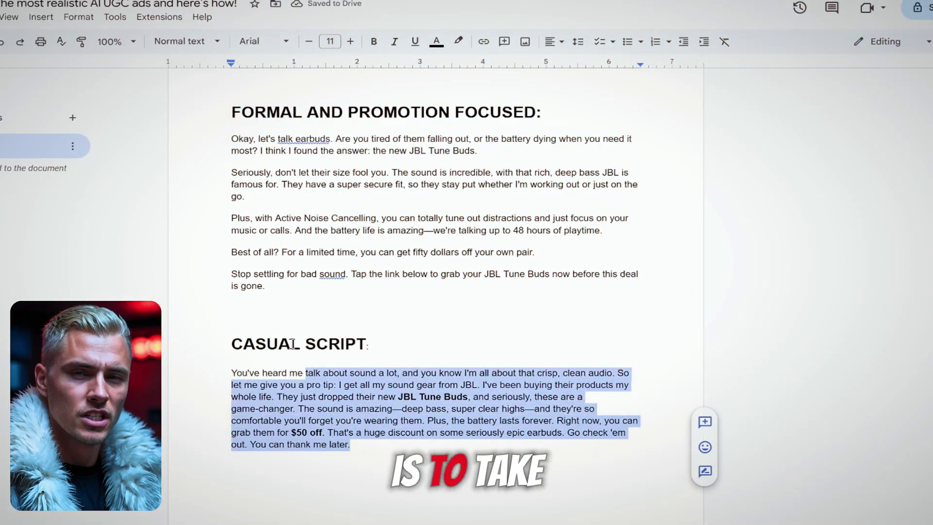
left_click_drag(291, 343, 238, 115)
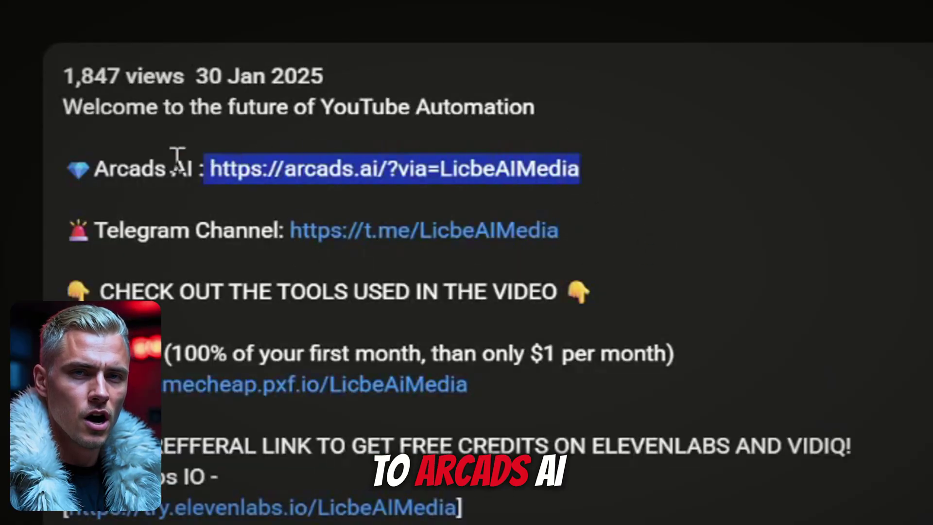
Open Arcads AI from the link in the video description and create a new project
left_click(399, 170)
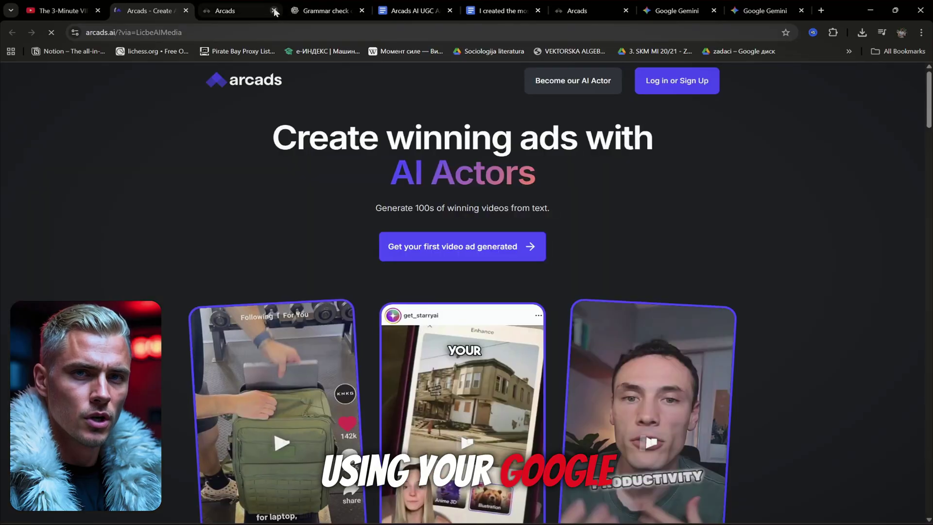
left_click(551, 182)
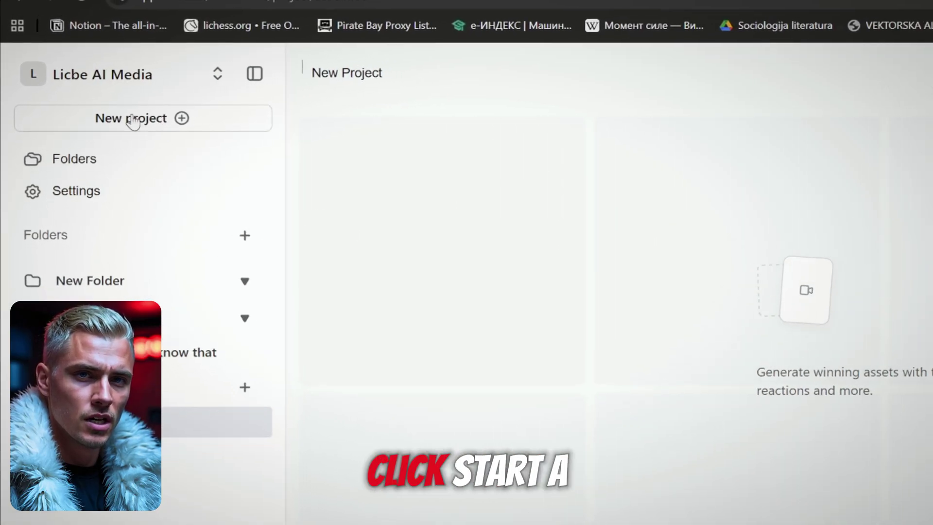
left_click(133, 120)
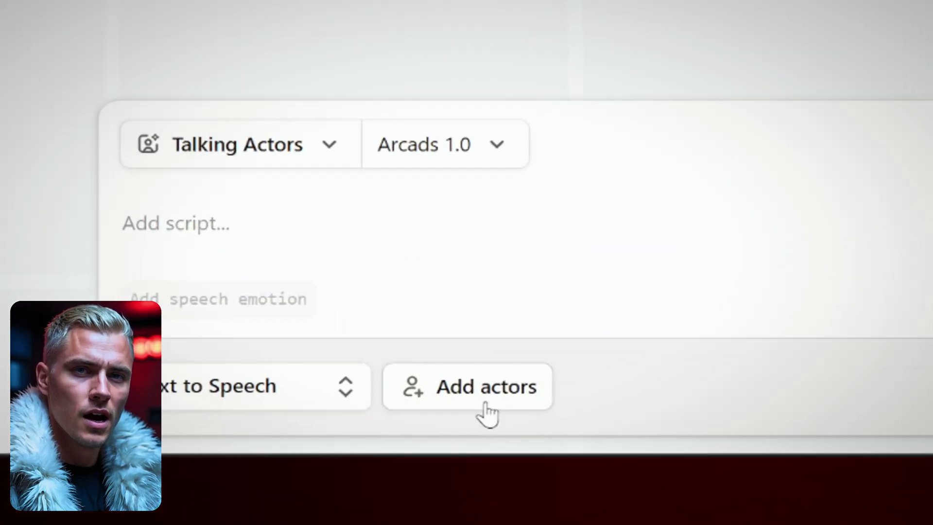
Look through the actor library and its filter categories, and add the talking actor Olivia to the new project
left_click(521, 501)
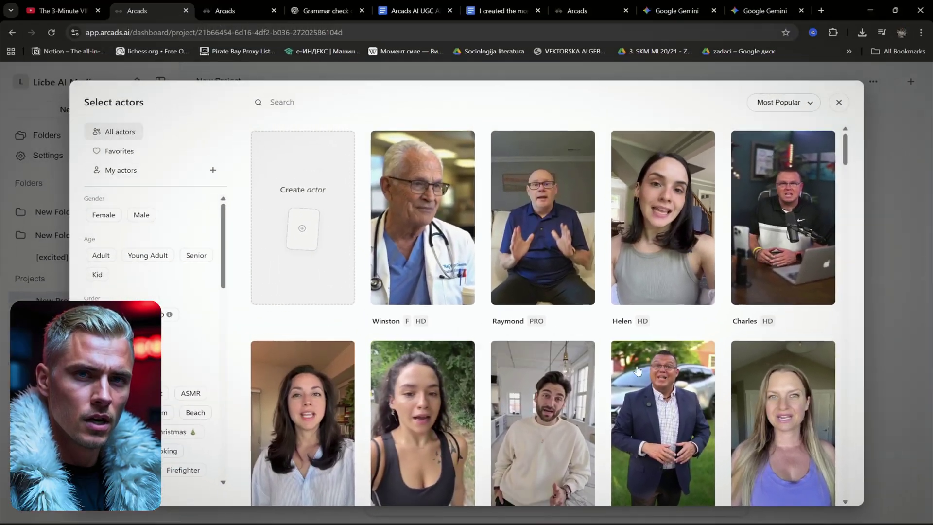
scroll(796, 53, "down", 8)
scroll(708, 243, "down", 8)
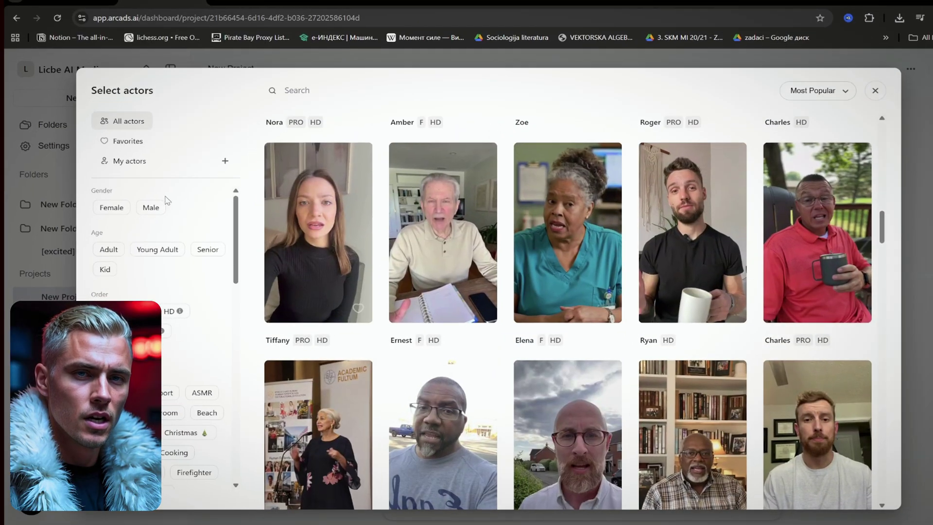
scroll(167, 199, "down", 3)
scroll(190, 233, "up", 3)
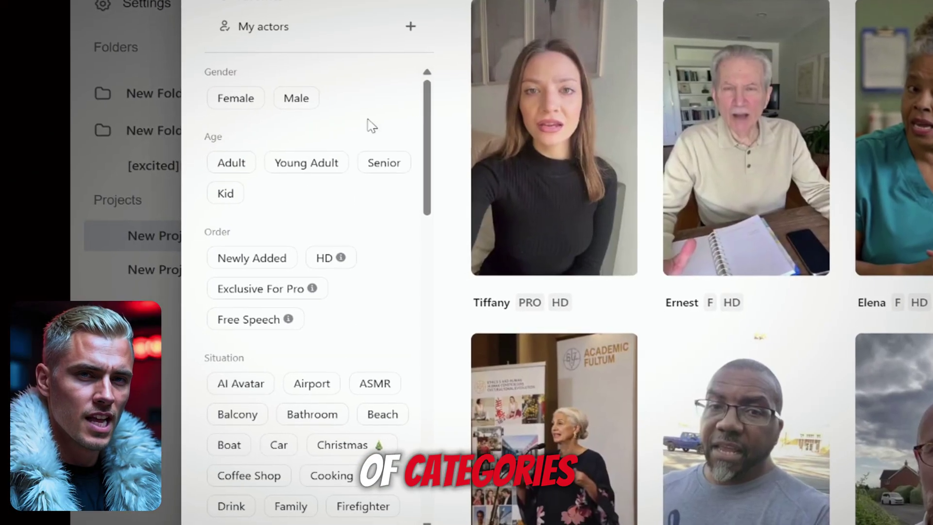
scroll(363, 270, "down", 3)
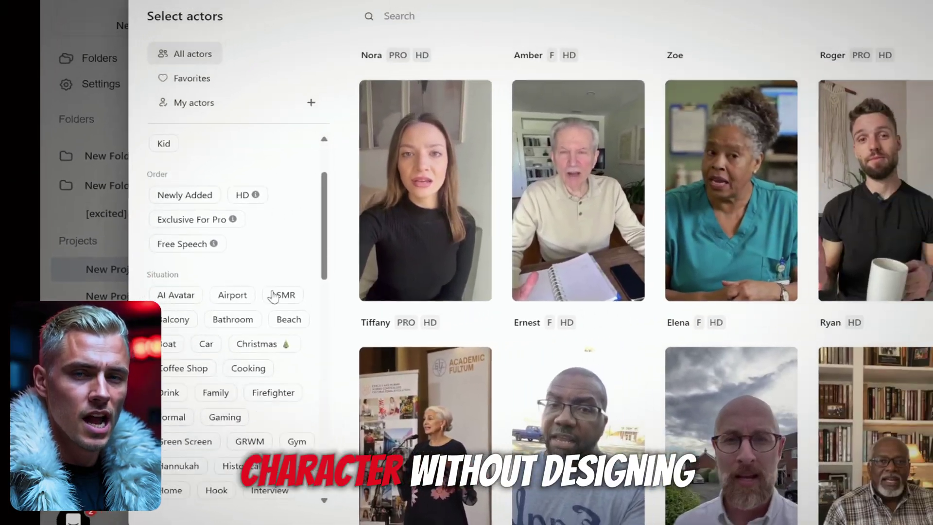
scroll(274, 297, "down", 2)
scroll(530, 448, "down", 2)
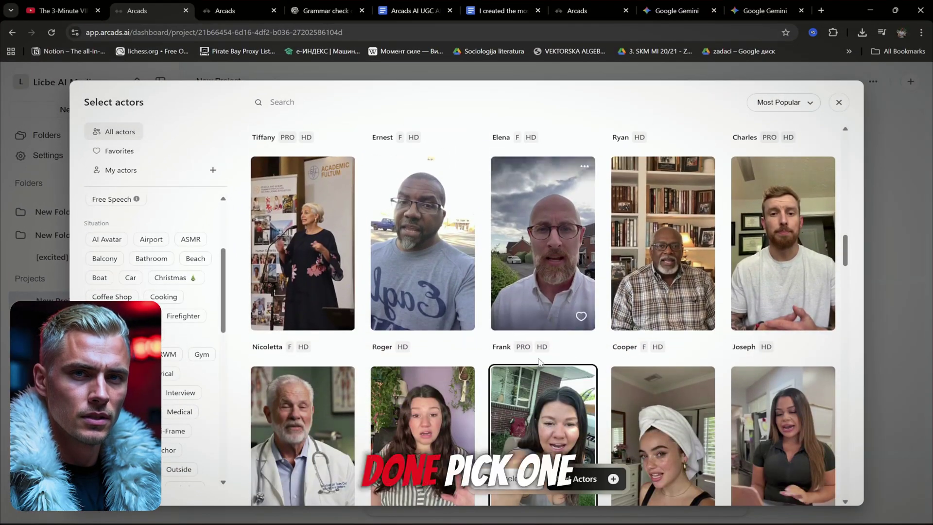
scroll(539, 363, "up", 10)
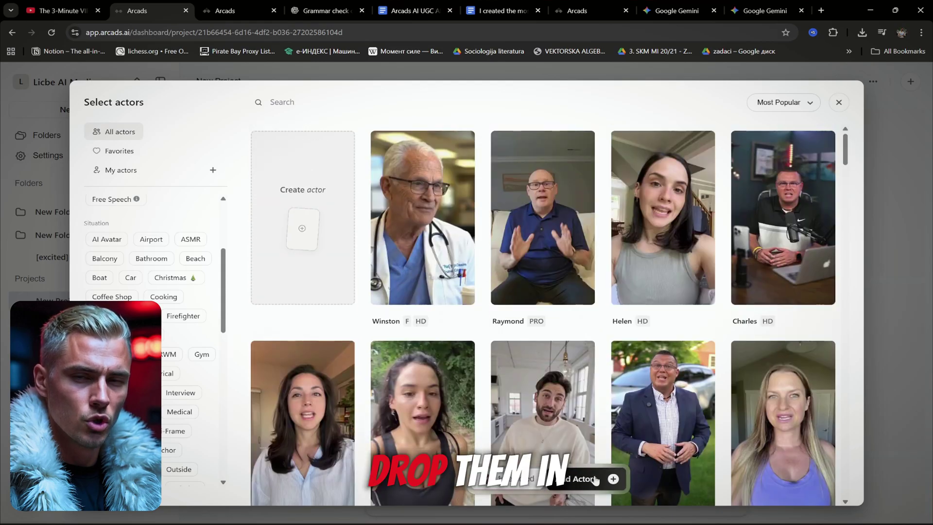
left_click(596, 480)
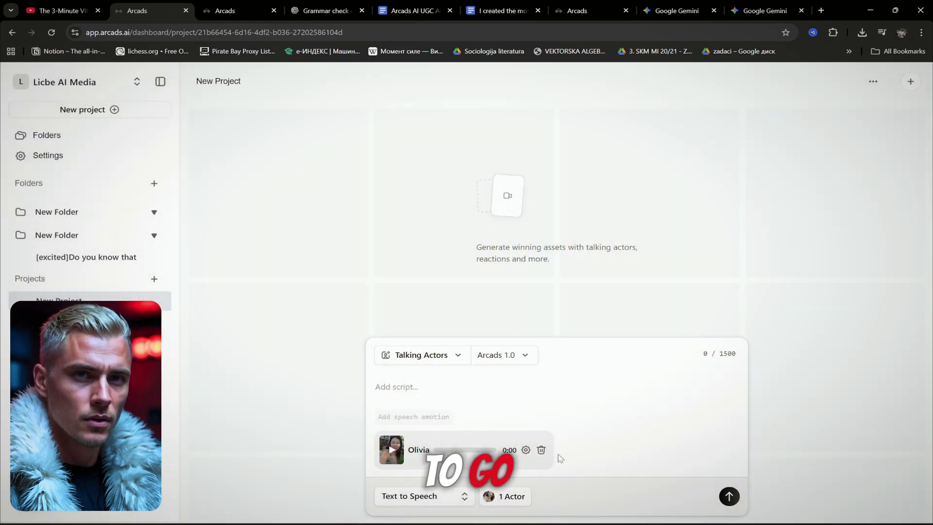
Start creating a custom actor from a prompt and reference images in the actor library
left_click(503, 497)
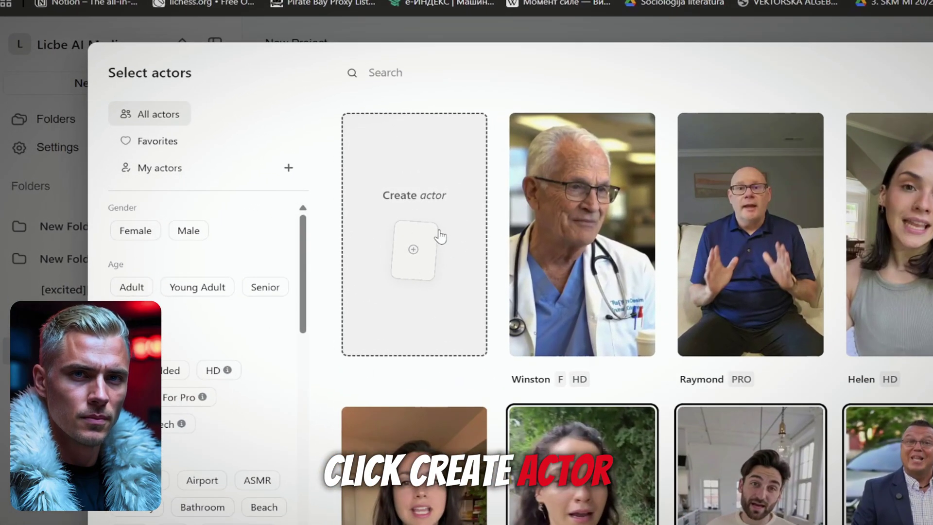
left_click(318, 209)
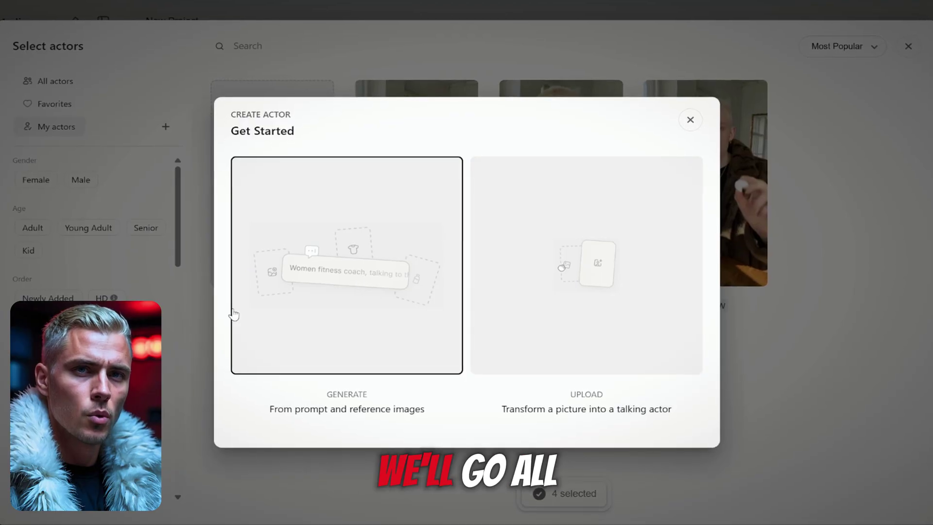
left_click(436, 282)
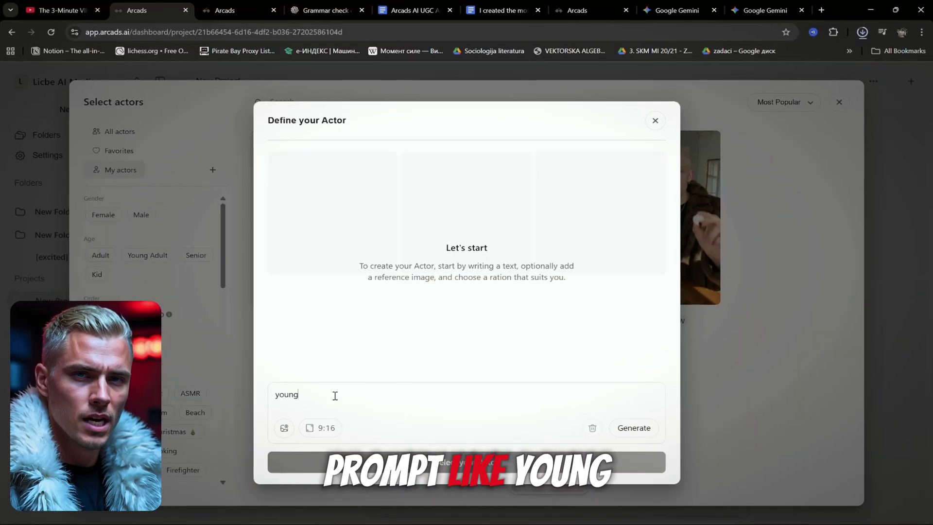
Enter the short actor prompt "young adult male, blond hair, blue eyes, studio, professional look"
type("adult male, blond hair, blue ")
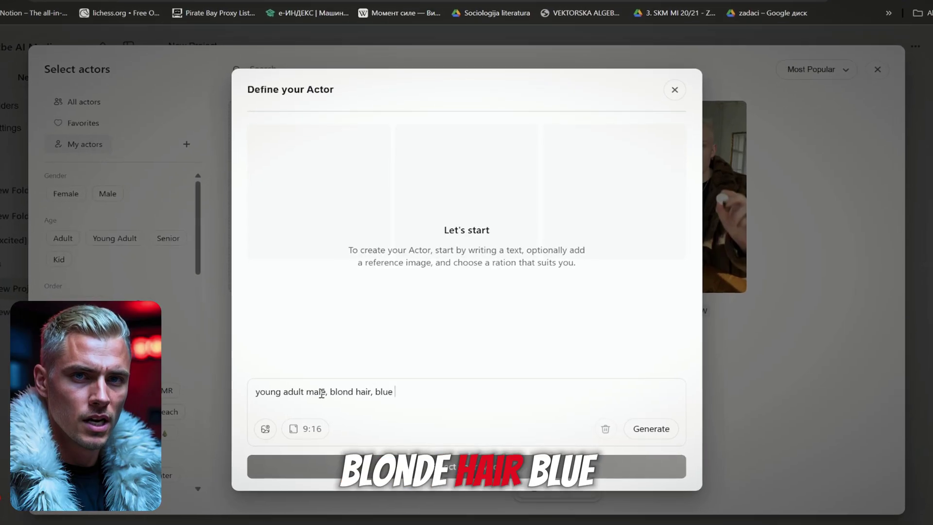
type("eyes, studio , professional l")
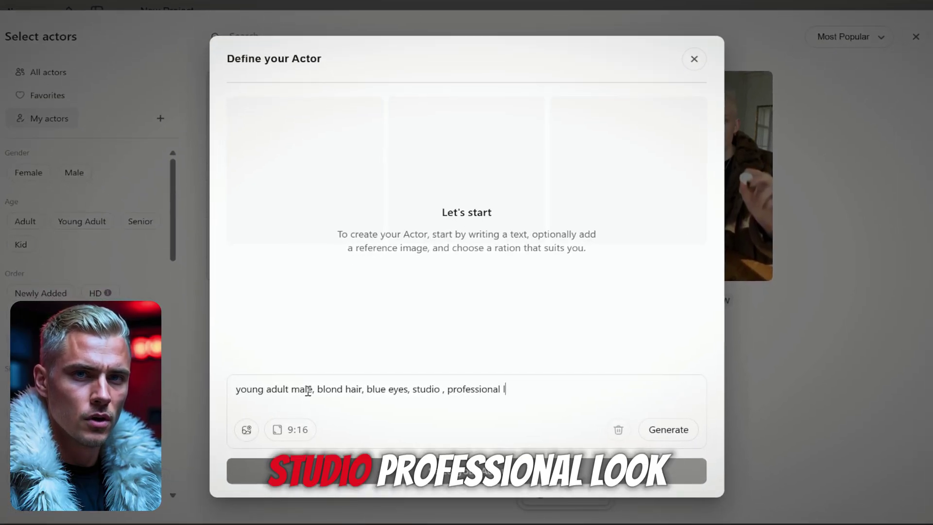
type("ook")
key("Return")
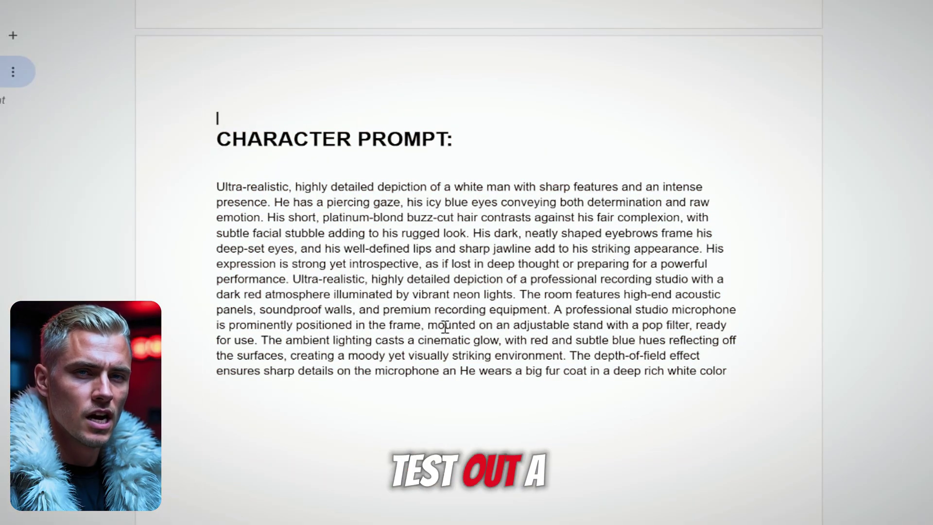
Copy the full Character Prompt from the Google Docs document into the Arcads actor definition and generate the actor images
left_click_drag(217, 187, 727, 371)
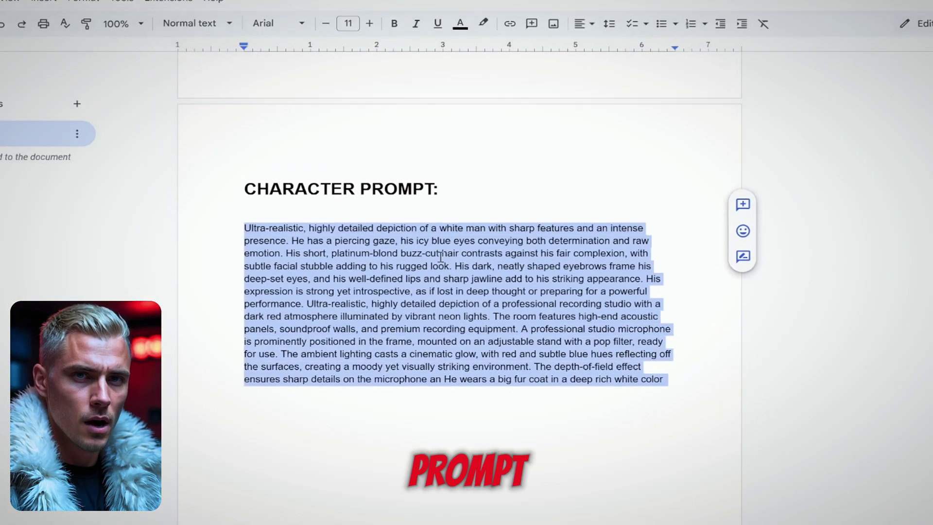
right_click(486, 240)
left_click(441, 265)
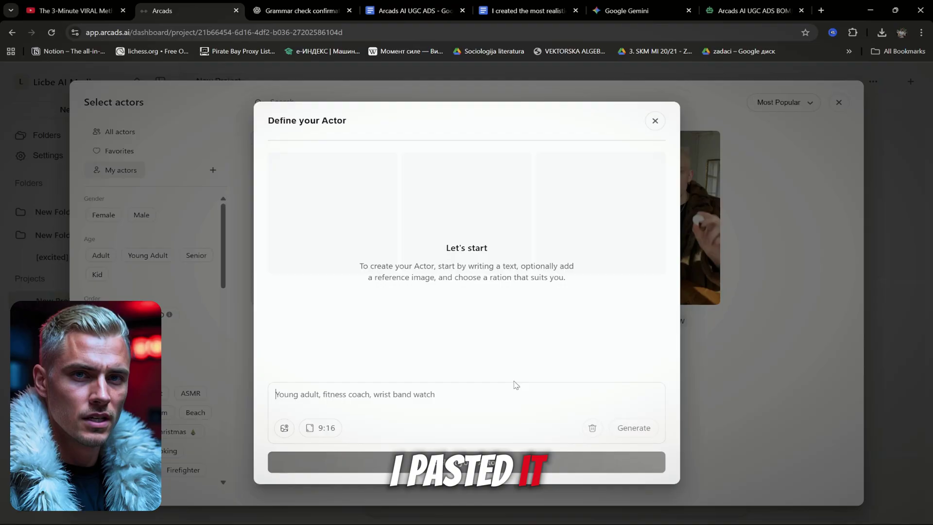
right_click(322, 396)
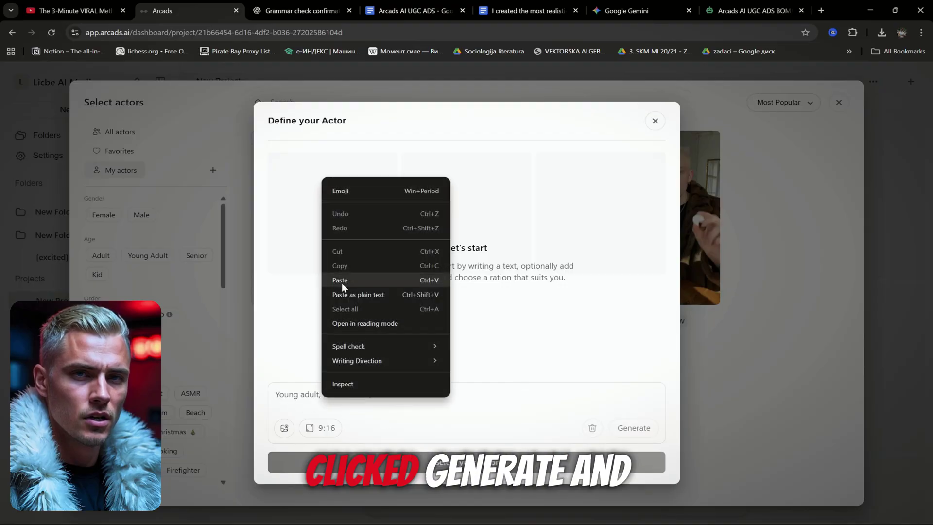
left_click(634, 429)
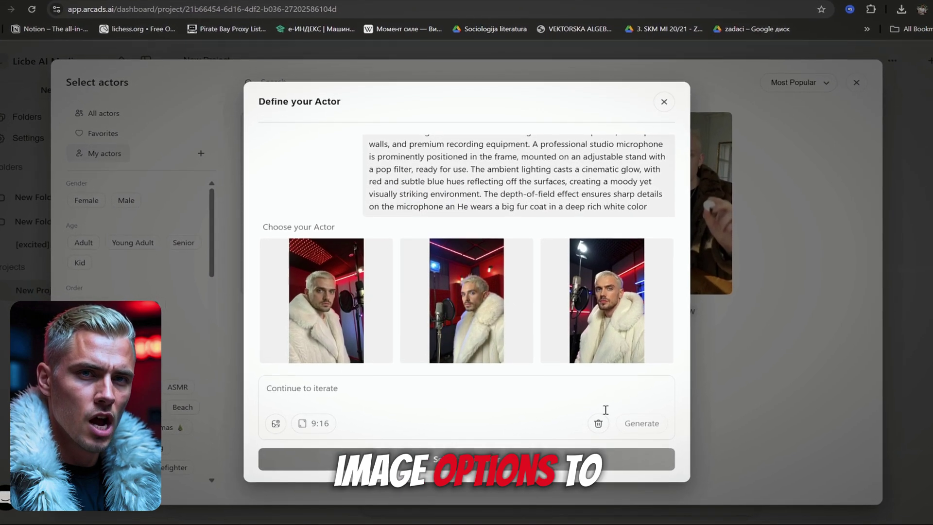
Preview the generated actor images and choose the third one
mouse_move(484, 310)
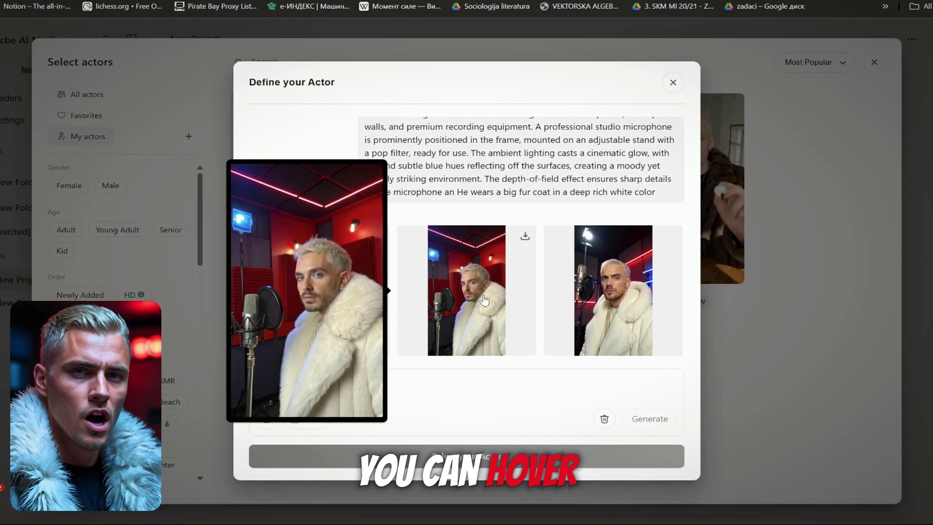
mouse_move(631, 315)
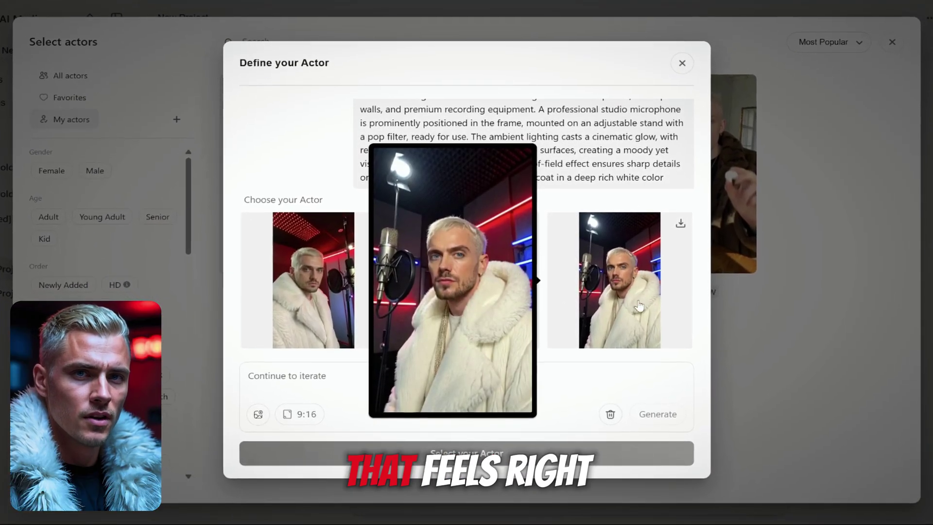
left_click(639, 305)
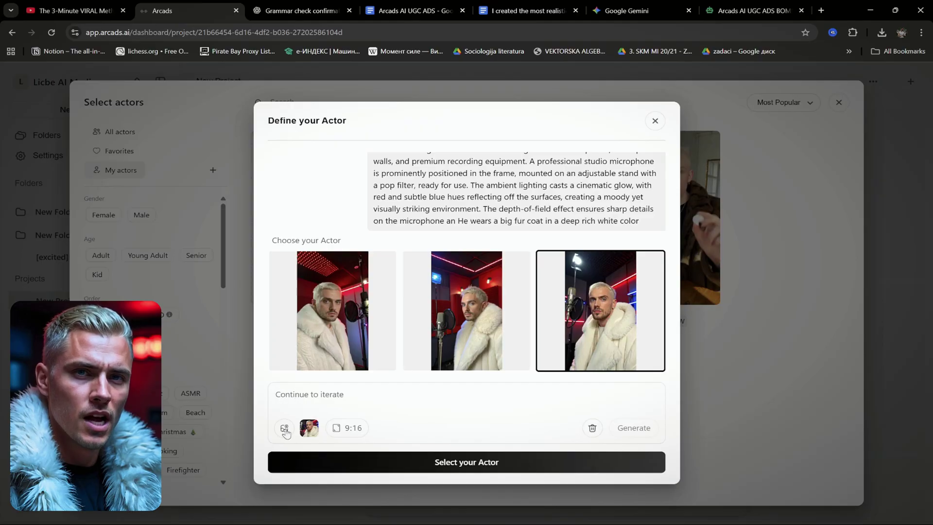
Attach the white JBL Tune Buds case image as a reference and generate with the prompt "Make him hold the earbuds as he is presenting the product"
left_click(284, 428)
scroll(255, 166, "down", 3)
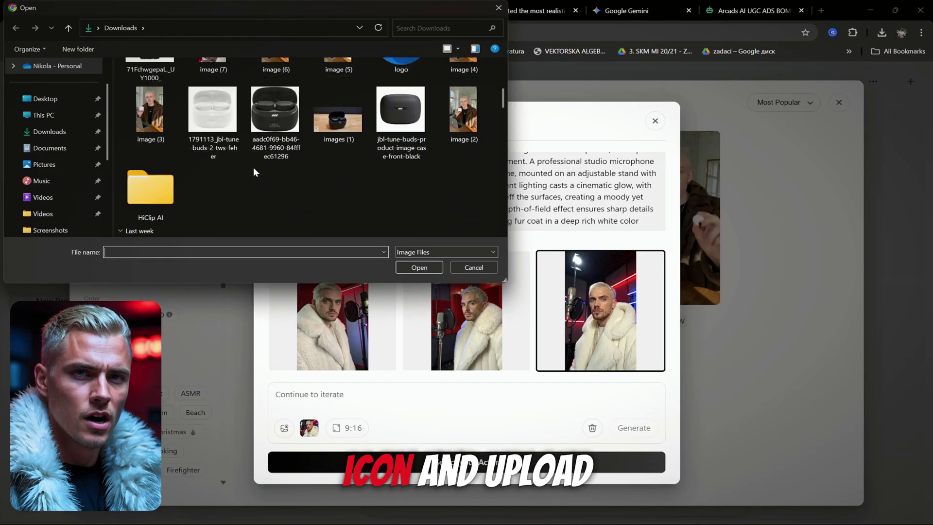
double_click(208, 106)
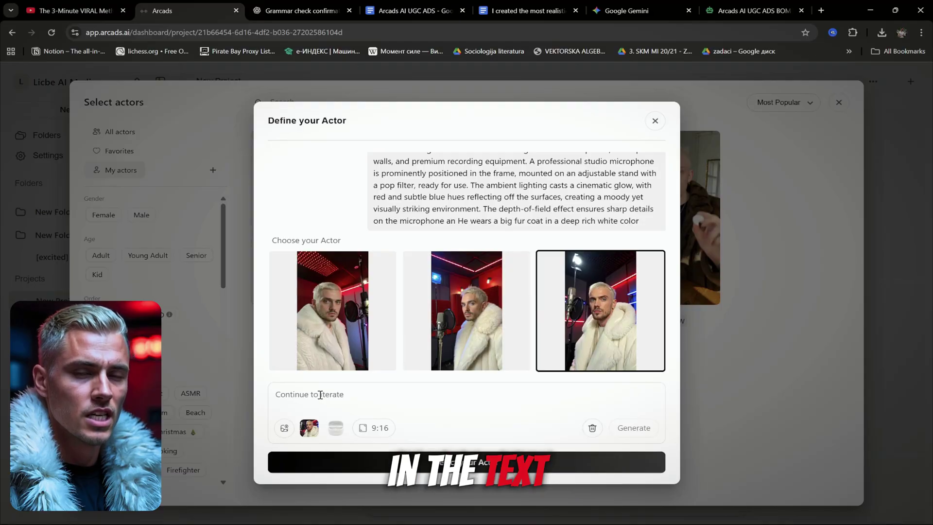
left_click(321, 394)
type("Make him h")
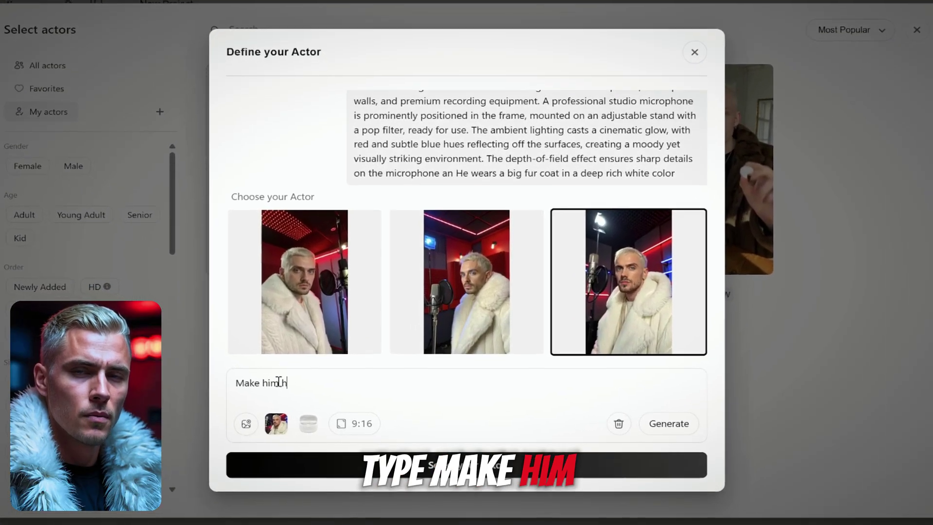
type("old the earbuds as he is presenting the product")
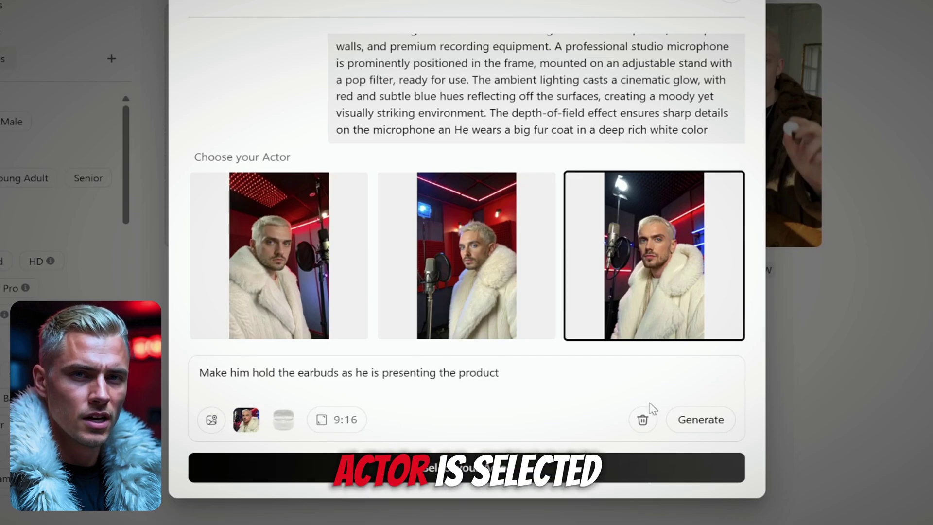
left_click(700, 419)
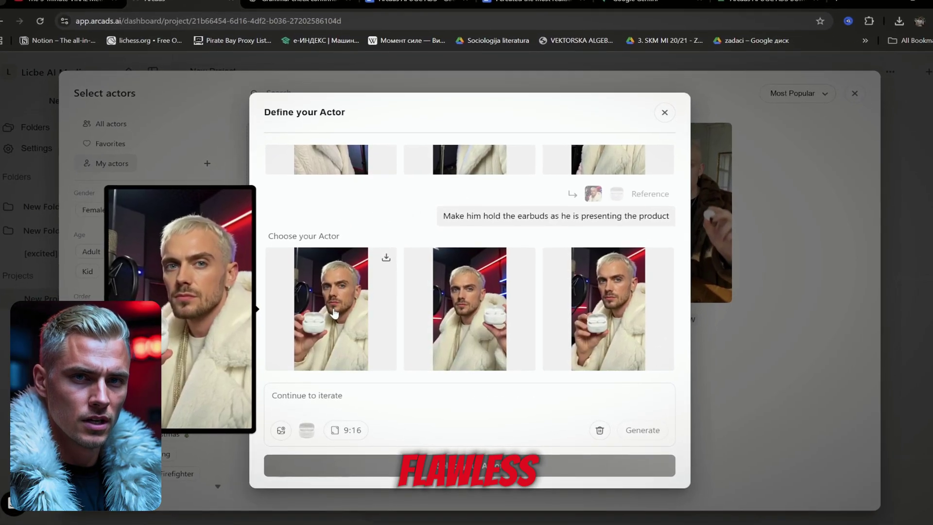
Choose an image of the actor holding the earbuds and describe him casually looking between product and camera while filming a commercial video
mouse_move(459, 312)
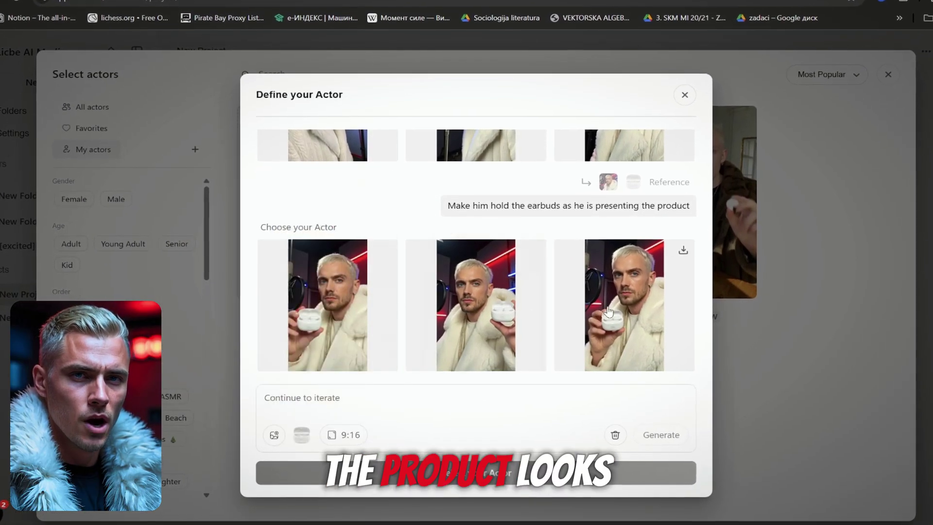
mouse_move(612, 308)
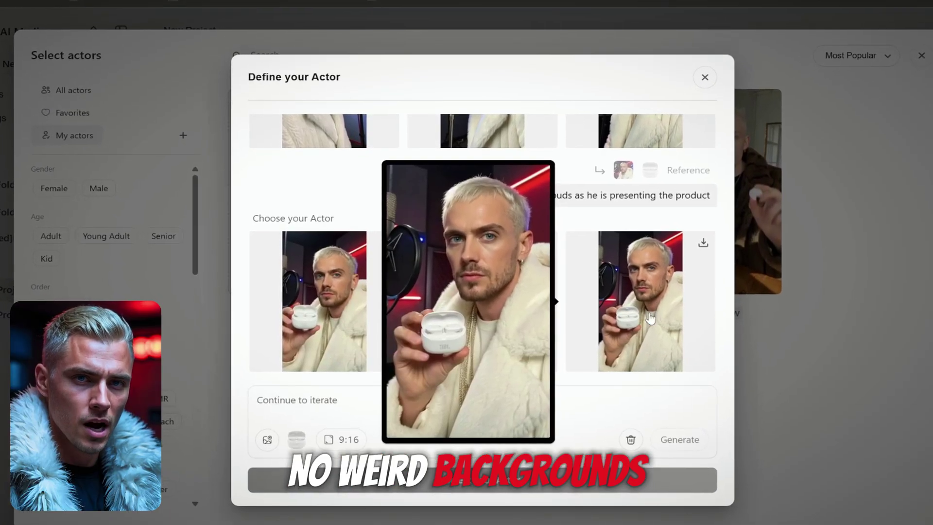
mouse_move(344, 308)
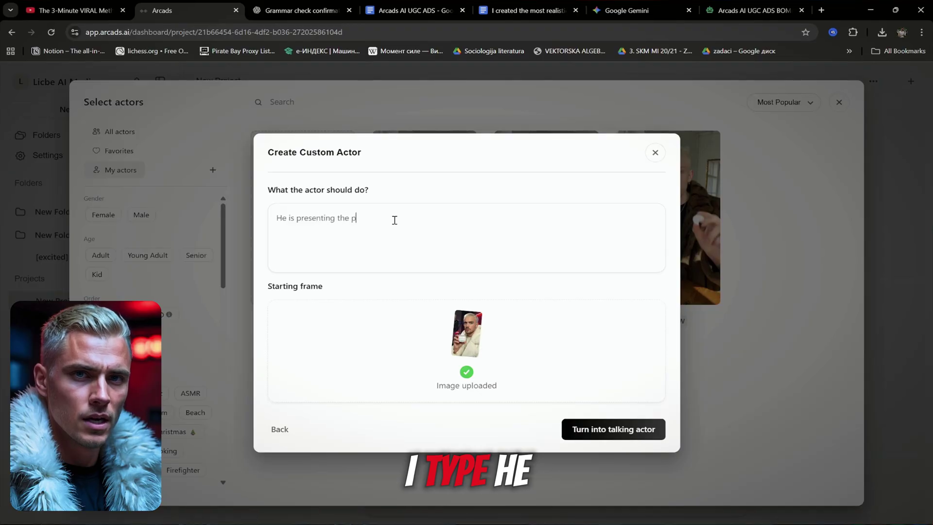
type("roduct in his hand. He casually lo")
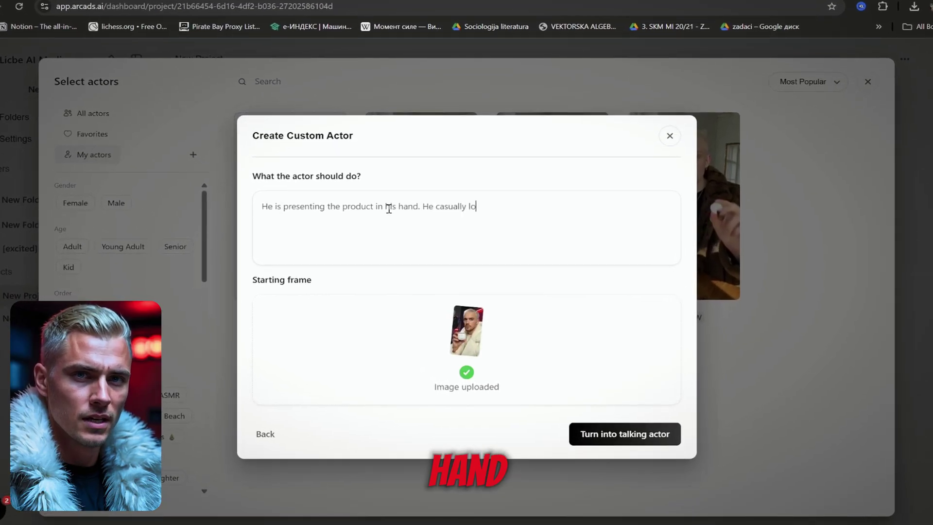
type("oks at the product and at the camera ")
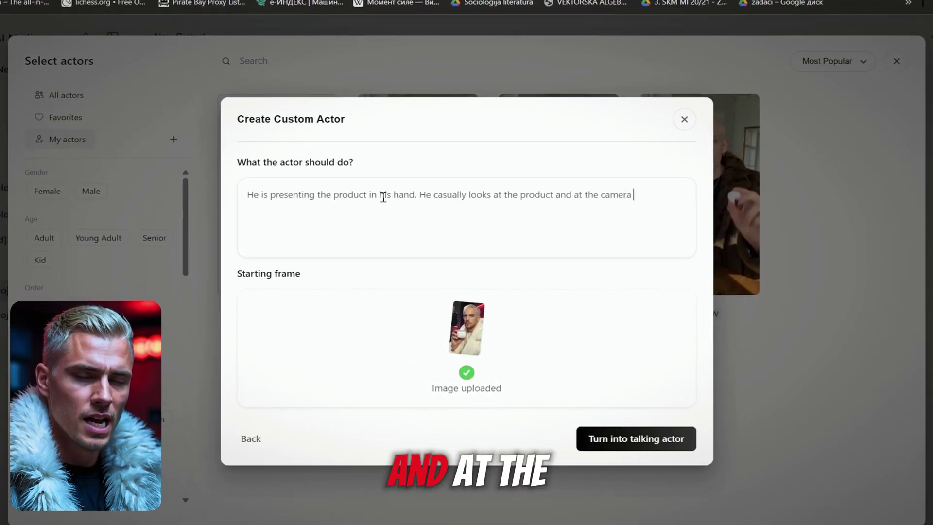
type("back and fourth as he is filming a commercial video for that product.")
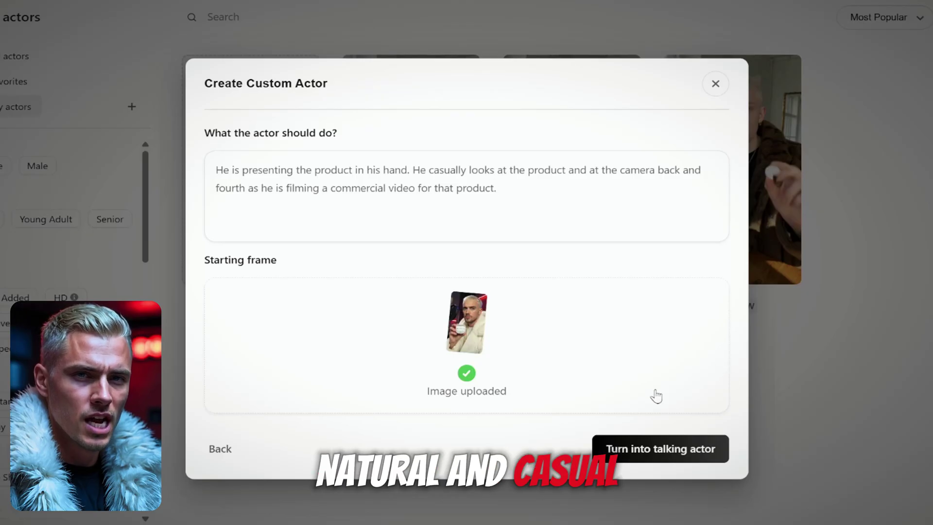
Turn the image into a talking actor, confirming the usage rights, and pick the Vincent excited British English male voice
left_click(660, 448)
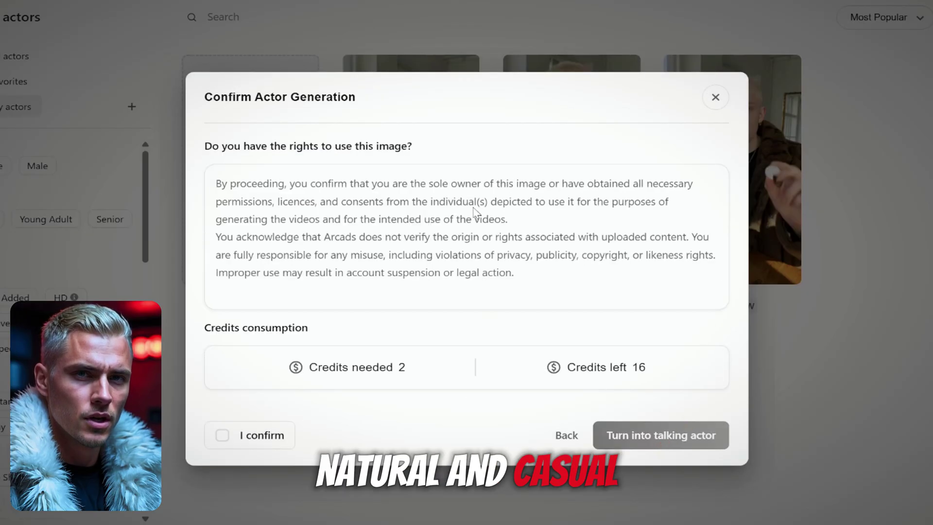
left_click(659, 437)
left_click(294, 207)
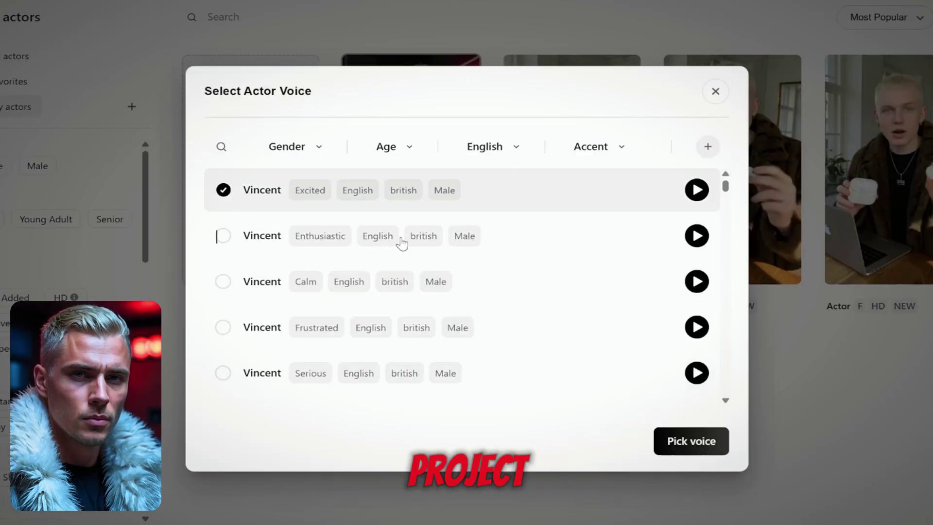
left_click(691, 441)
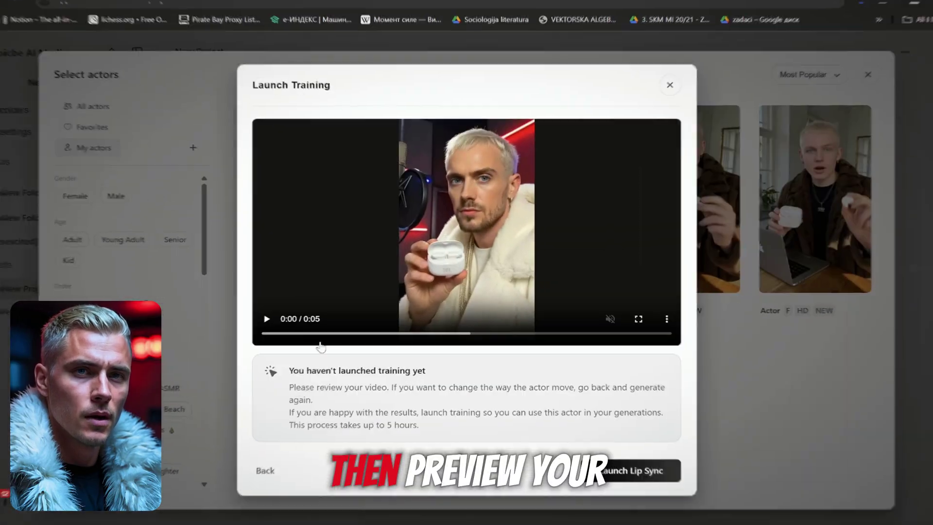
Preview the animated video to launch its lip sync, and add the finished actor to the project
left_click(266, 318)
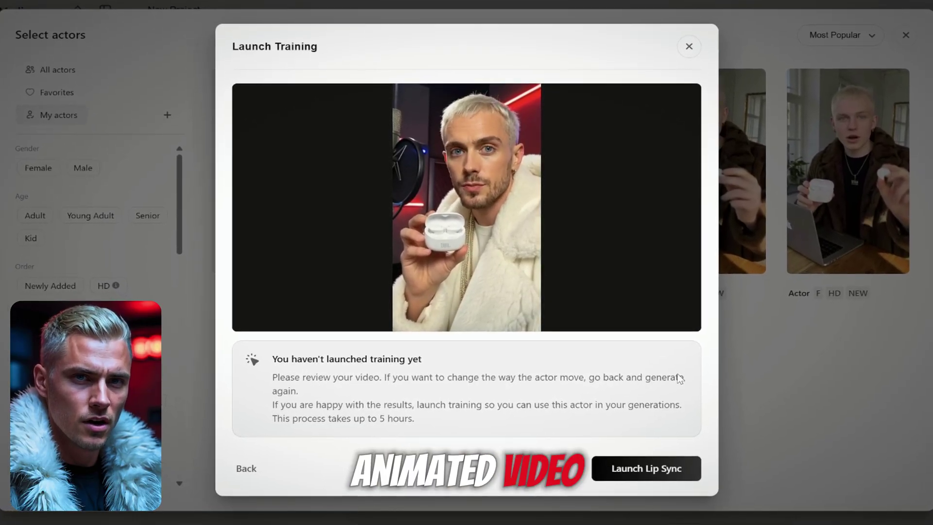
left_click(653, 304)
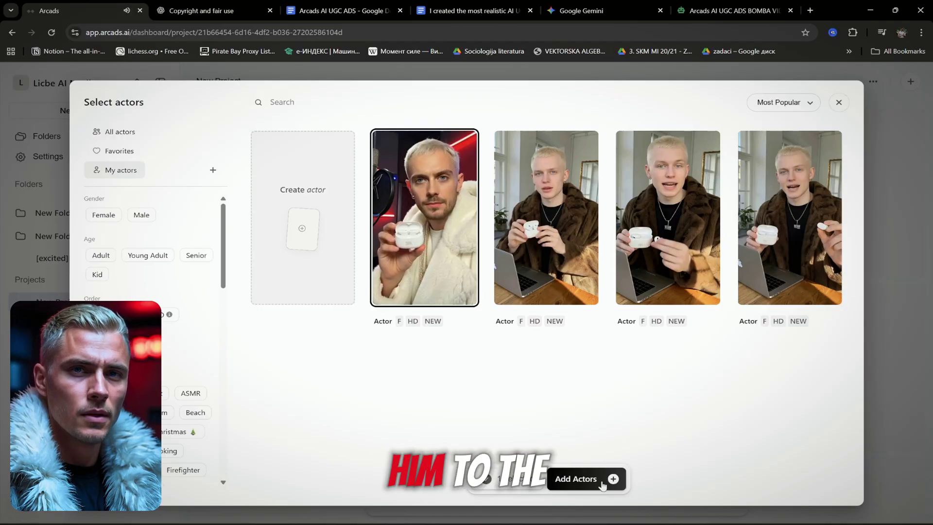
left_click(602, 483)
Copy the casual script from the Google Docs document into the Arcads project's talking-actor script
left_click(476, 7)
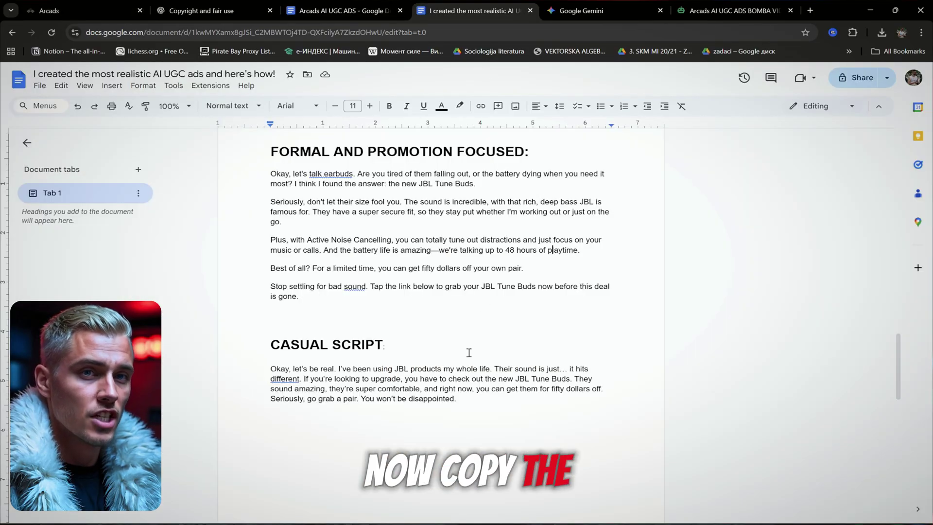
right_click(294, 371)
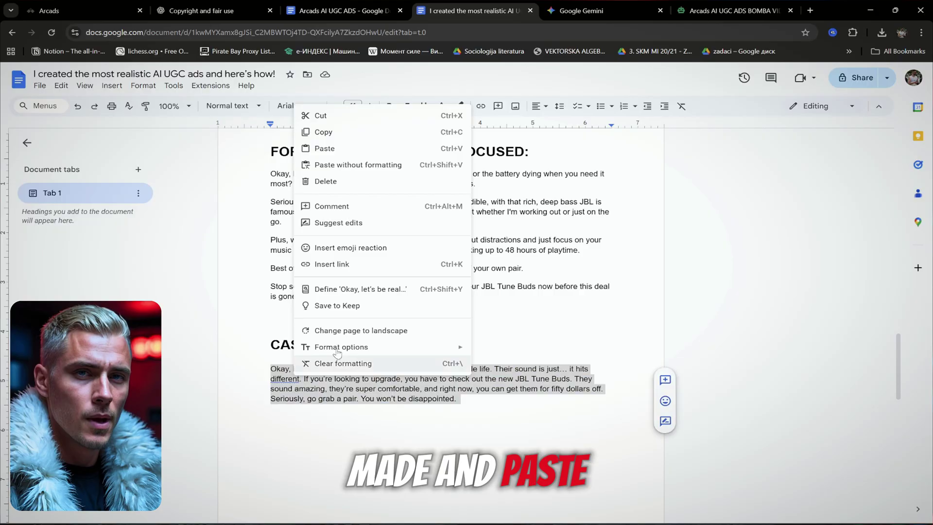
left_click(329, 136)
left_click(87, 10)
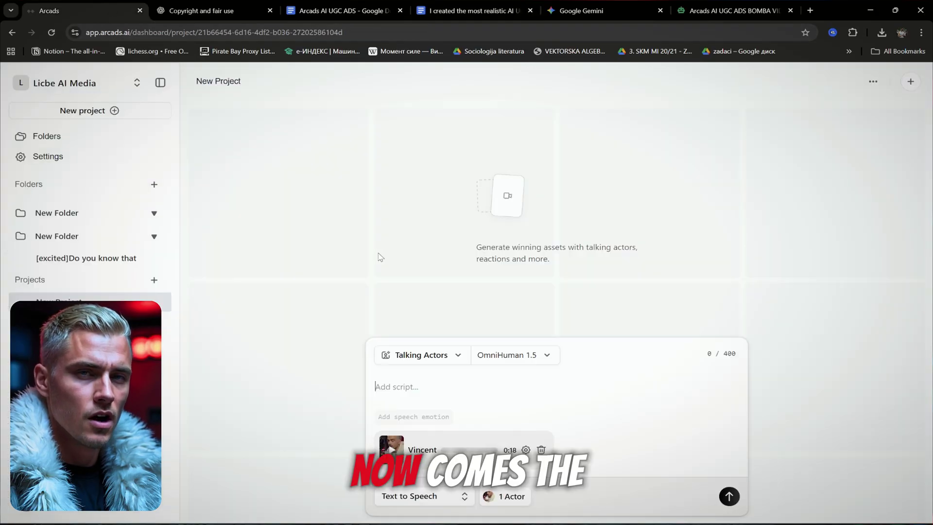
right_click(429, 398)
left_click(469, 285)
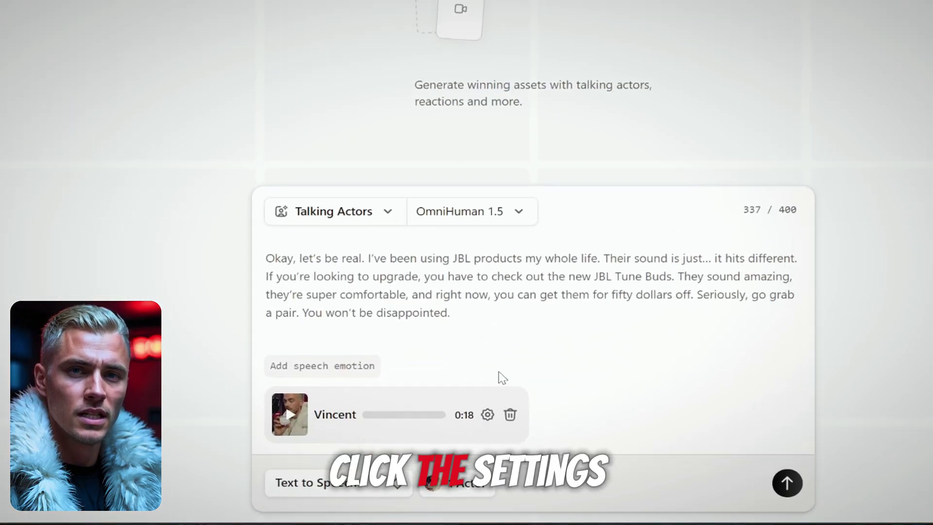
Browse the voice-over options in Vincent's audio settings and save Thomas, the enthusiastic standard English male voice
left_click(486, 413)
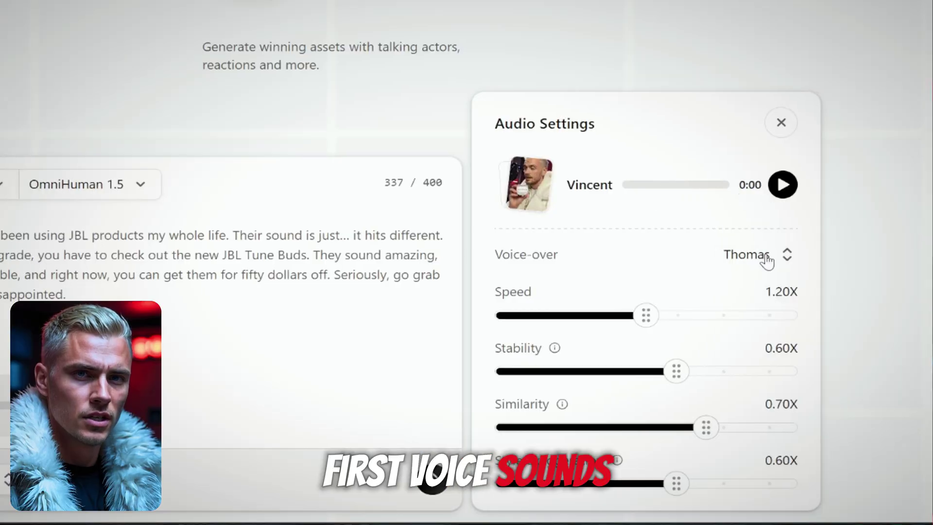
left_click(801, 259)
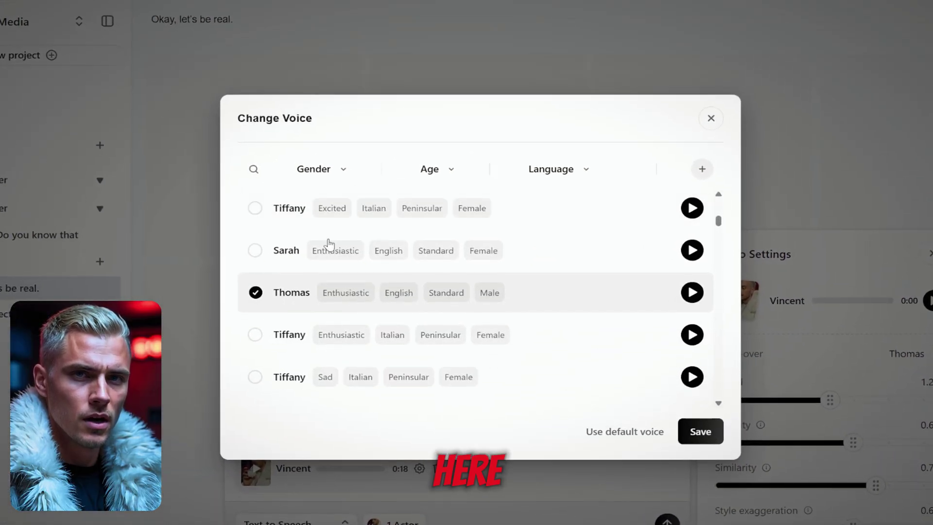
scroll(536, 241, "up", 3)
scroll(537, 241, "up", 5)
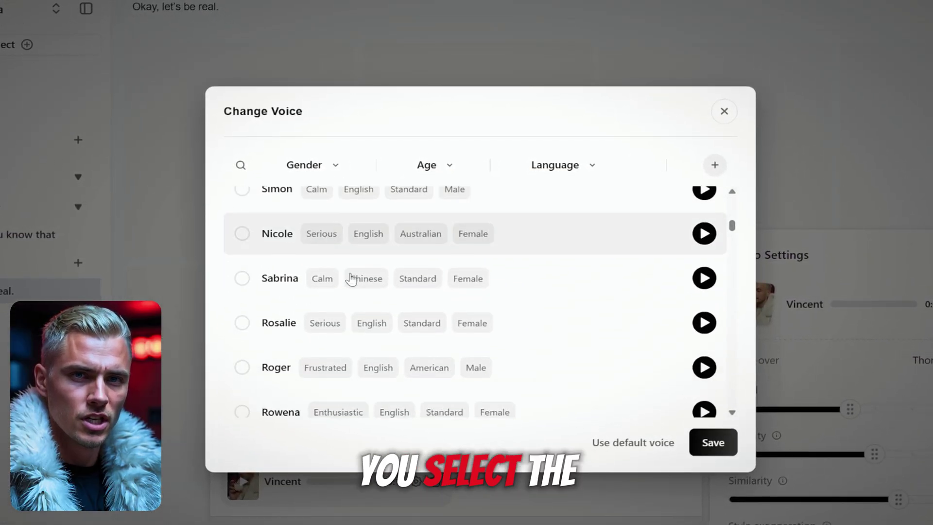
scroll(421, 326, "up", 10)
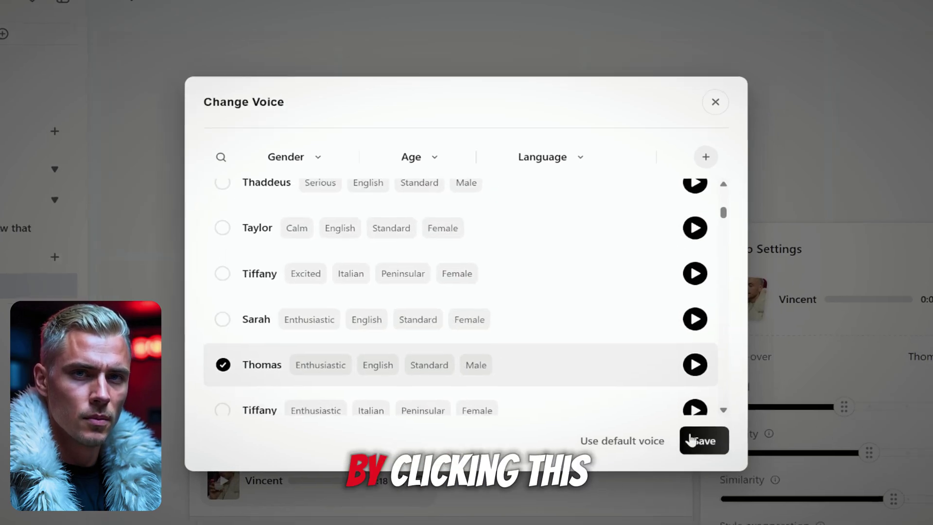
left_click(691, 440)
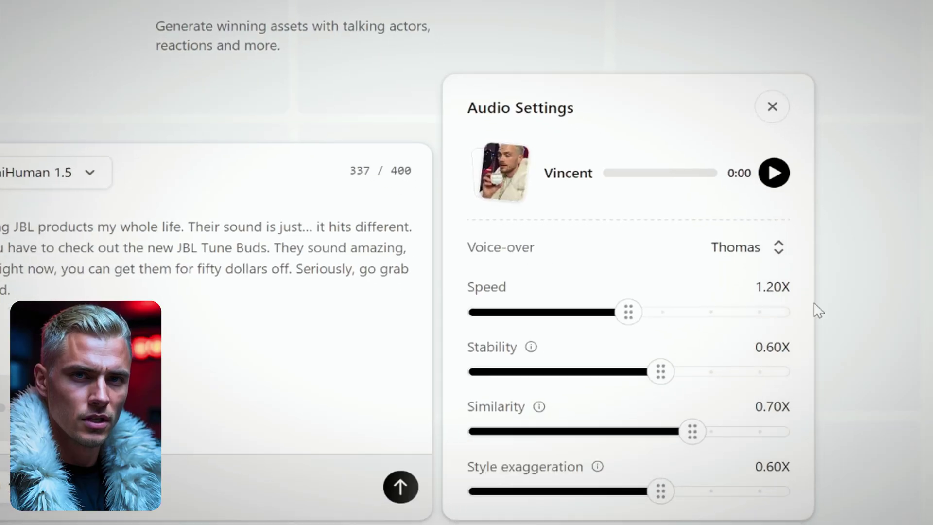
Set the voice speed to 0.95X, similarity to 0.40X and style exaggeration to 0.10X
left_click_drag(627, 305, 596, 309)
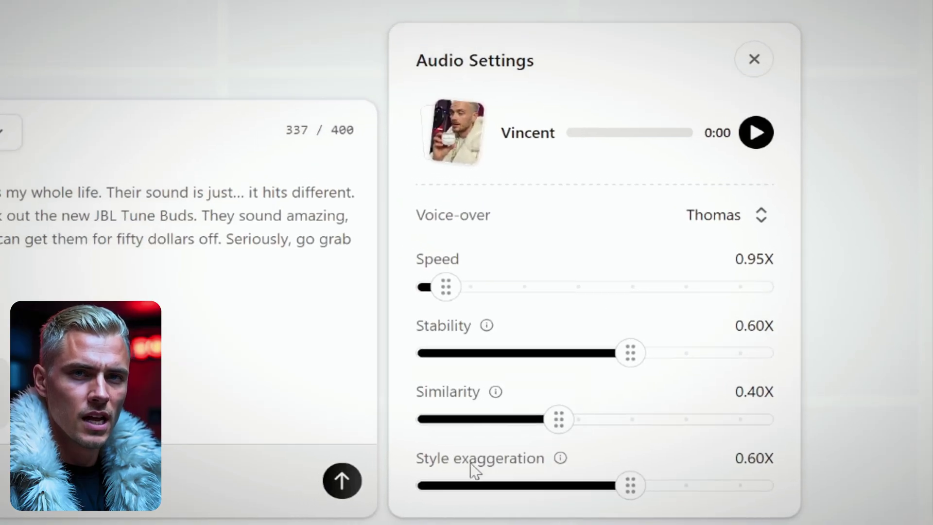
left_click_drag(641, 486, 494, 501)
left_click_drag(559, 503, 541, 501)
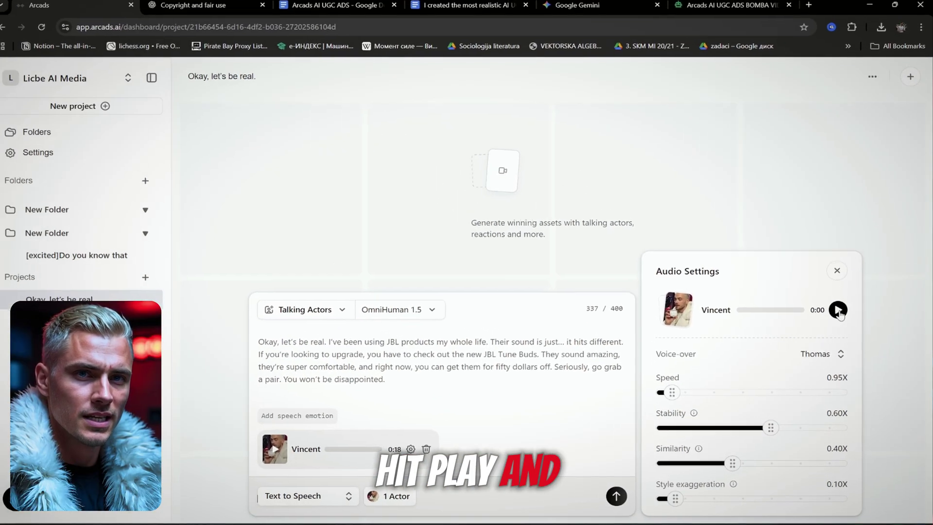
Preview the adjusted voice-over and generate the talking-actor video
left_click(838, 311)
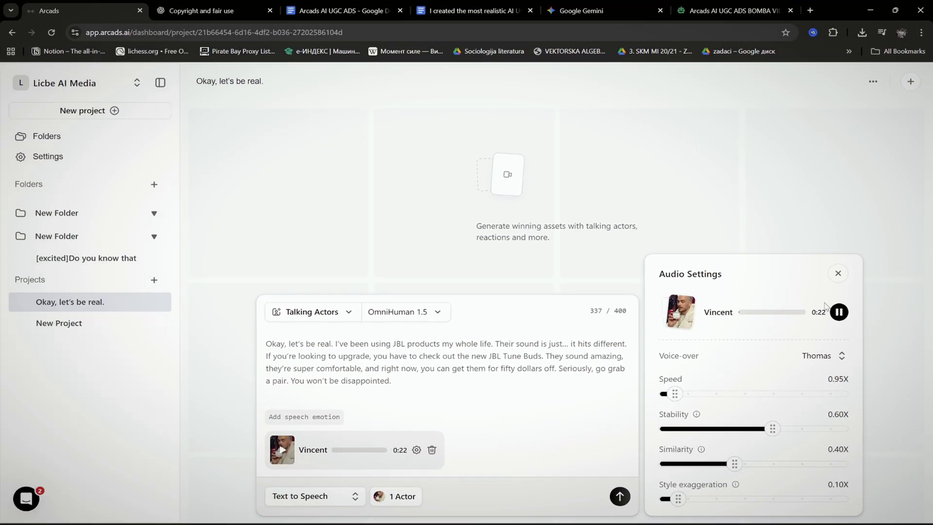
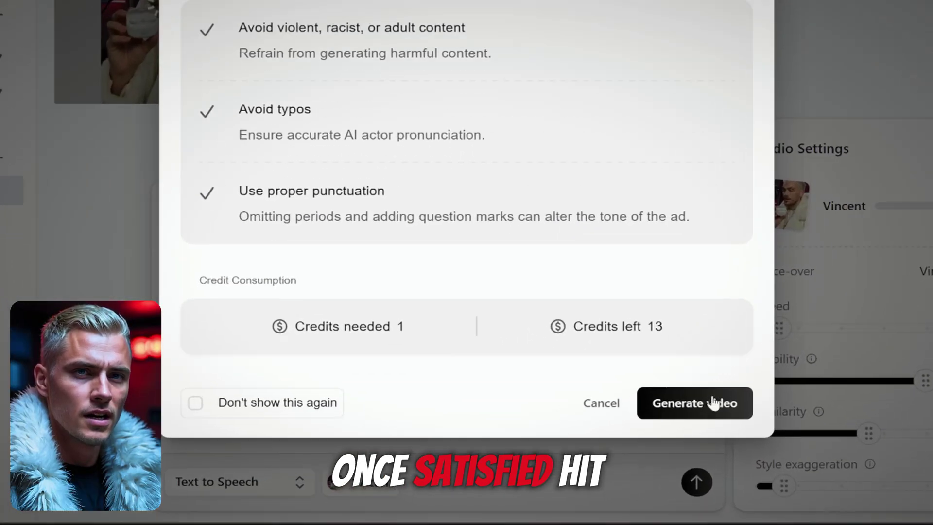
left_click(648, 479)
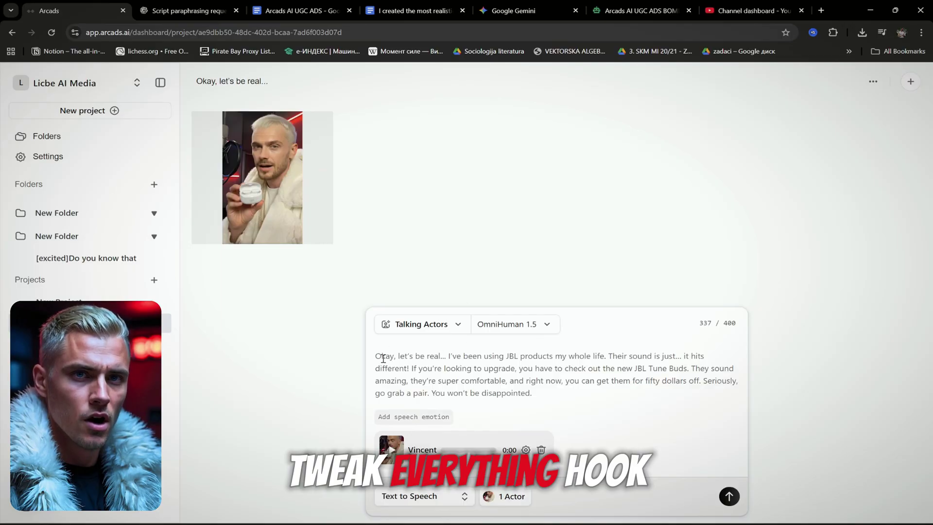
Delete the script's opening sentences so it starts at "Their sound is just...", and open Vincent's audio settings
left_click_drag(548, 360, 607, 360)
key("BackSpace")
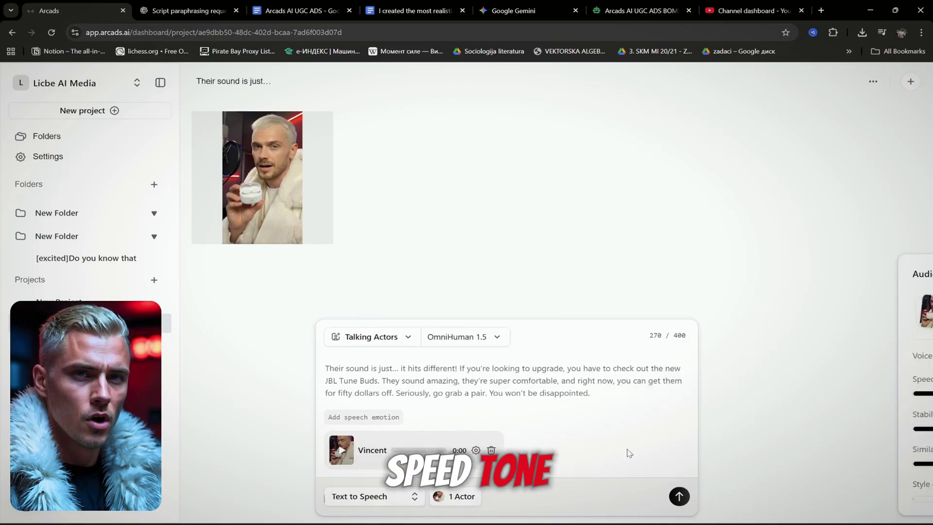
left_click(526, 450)
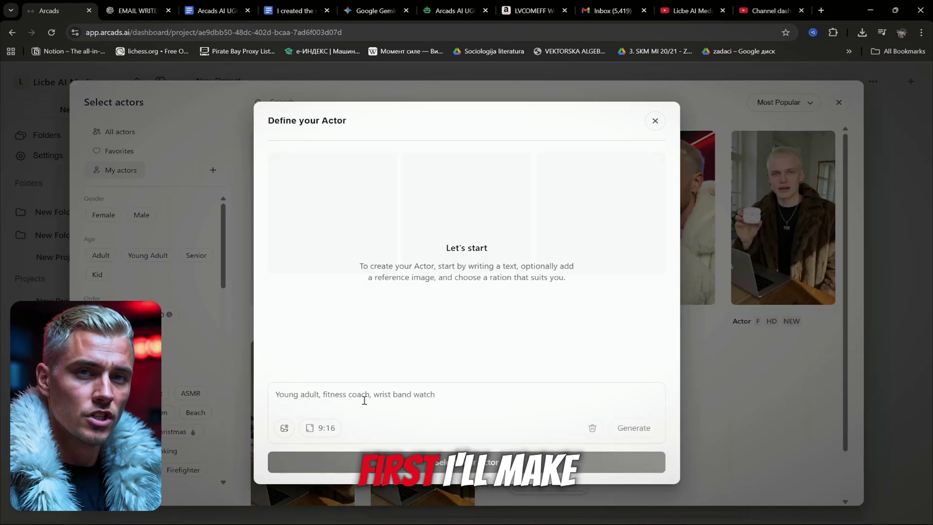
Generate a new actor described as "a stunning 25 year old Scandinavian woman with blonde hair and clean skin"
type("ing 25 year old Scandinavian ")
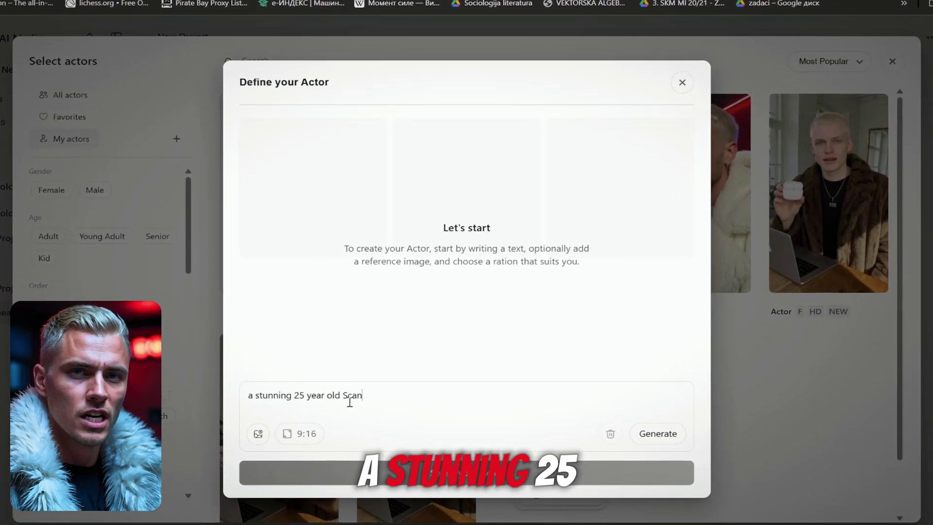
type("woman ")
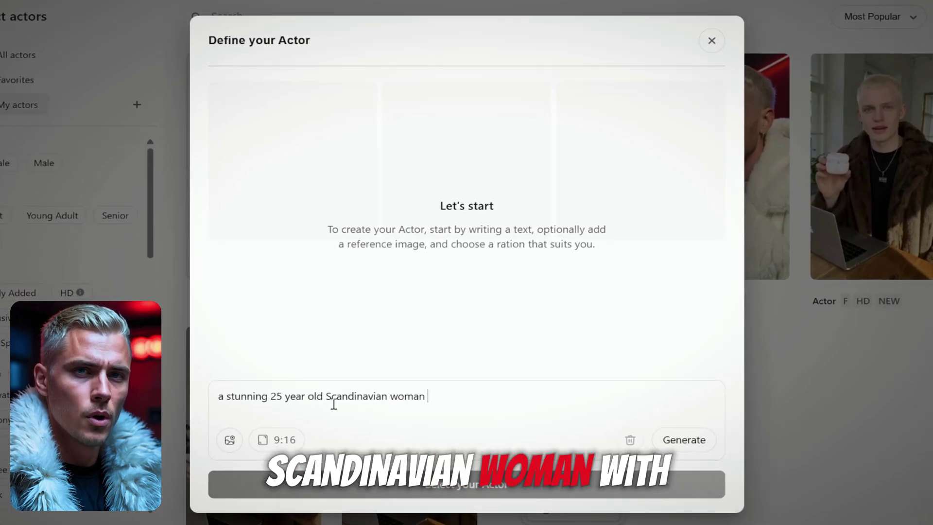
type("with blonde hair and clean")
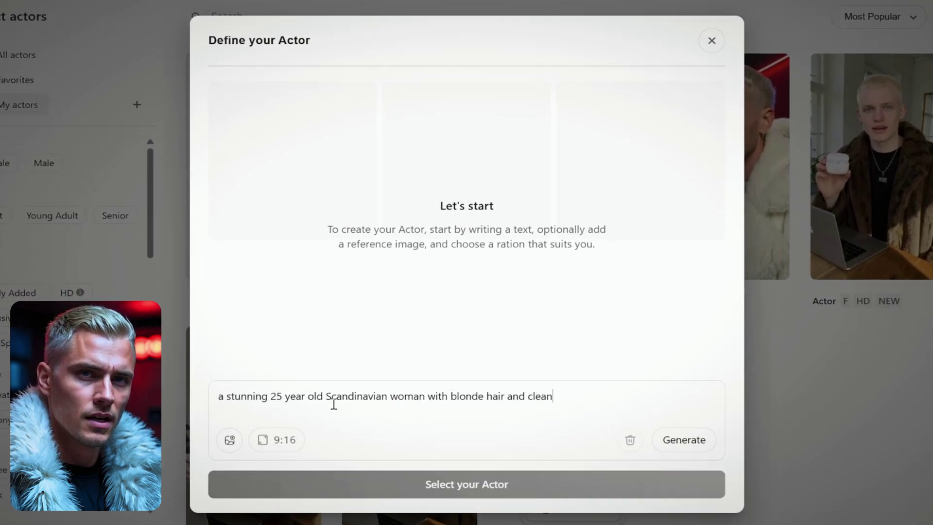
type(" skin")
key("Return")
Choose the third portrait of the woman and generate variations with the prompt "make this image a full body shot"
mouse_move(656, 216)
left_click(581, 267)
left_click(376, 395)
type("make this image a fu")
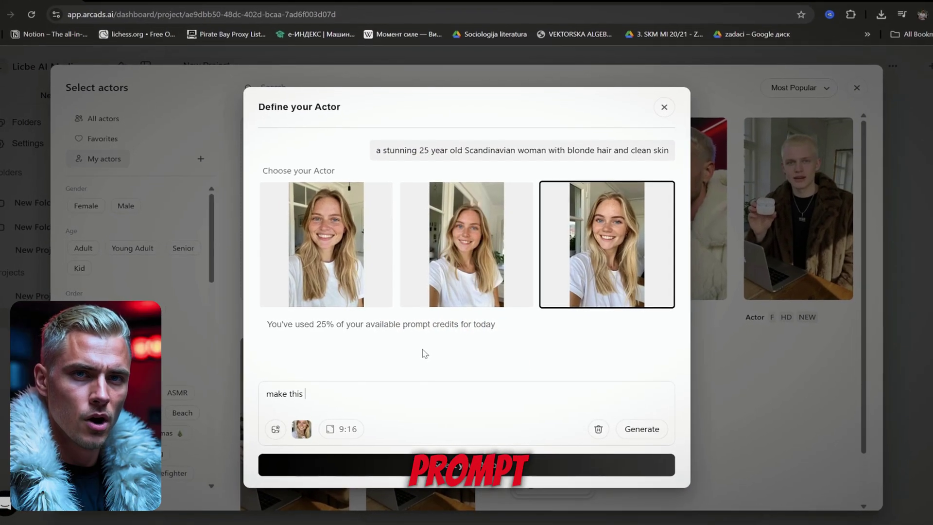
type("ll body shot")
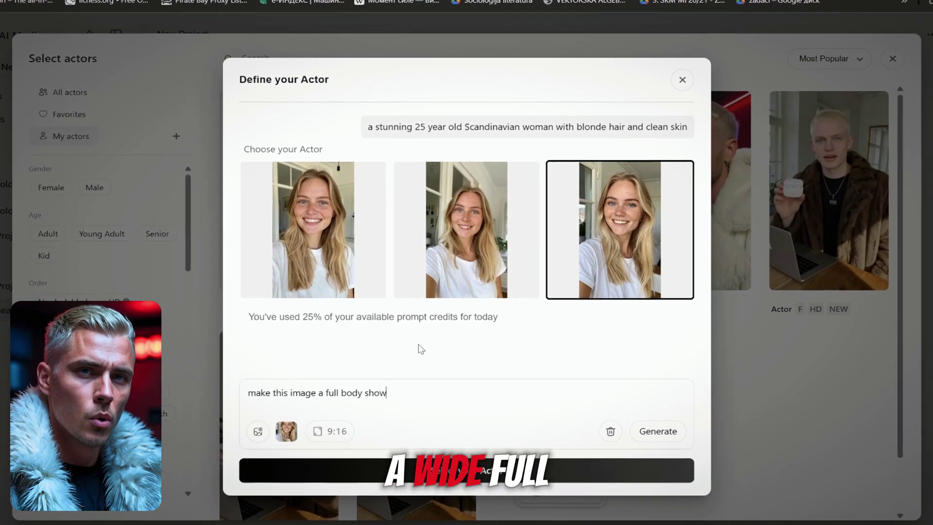
left_click(666, 432)
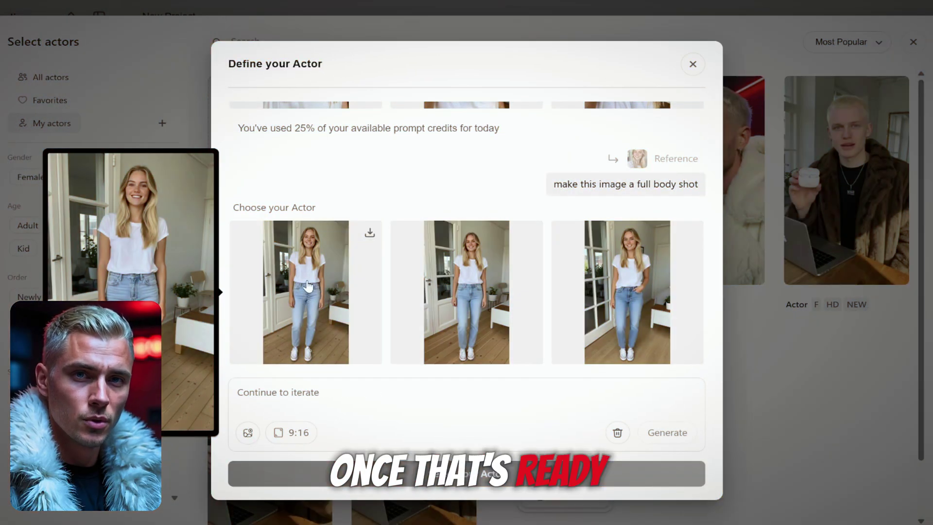
Choose the first full-body image, attach the black fur coat picture and generate with the prompt "make her wear this fur coat"
left_click(282, 346)
left_click(248, 432)
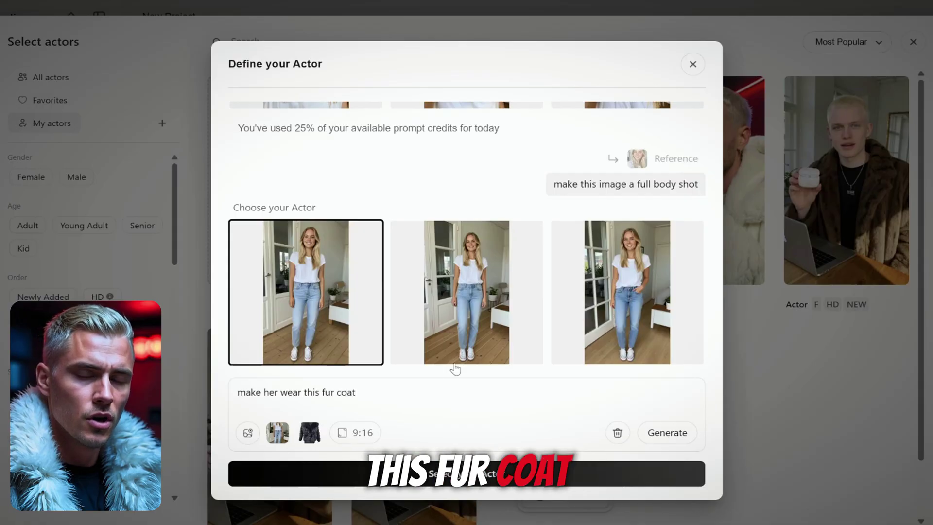
left_click(667, 432)
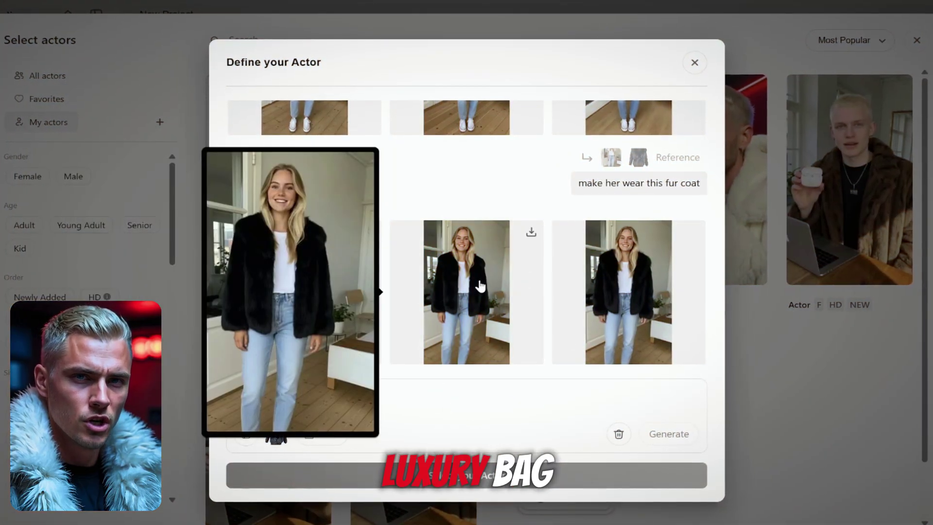
From the middle fur-coat image and the attached bag picture, generate "make her hold this bag from the product image and pose like a fashion model"
left_click(480, 286)
left_click(246, 434)
left_click(223, 129)
double_click(223, 129)
type("make her hold this bag from the p")
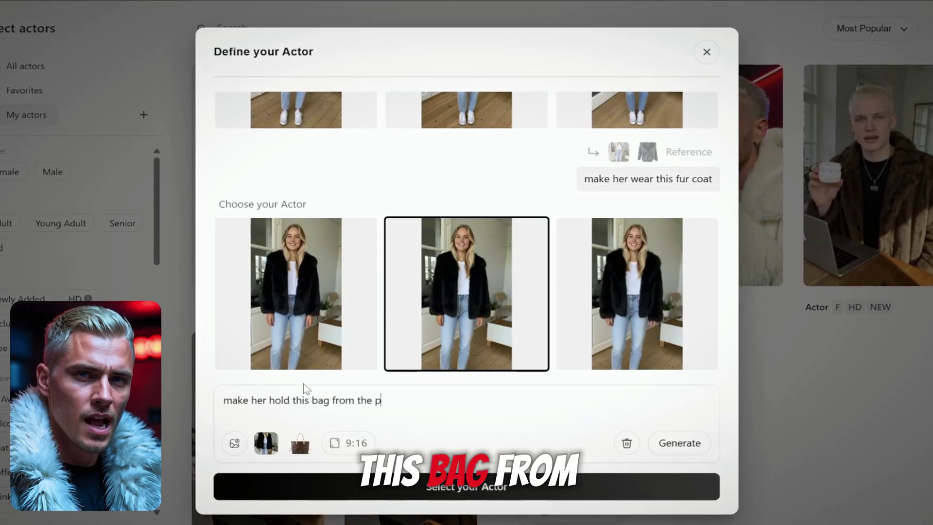
type("roduct image and pose like ")
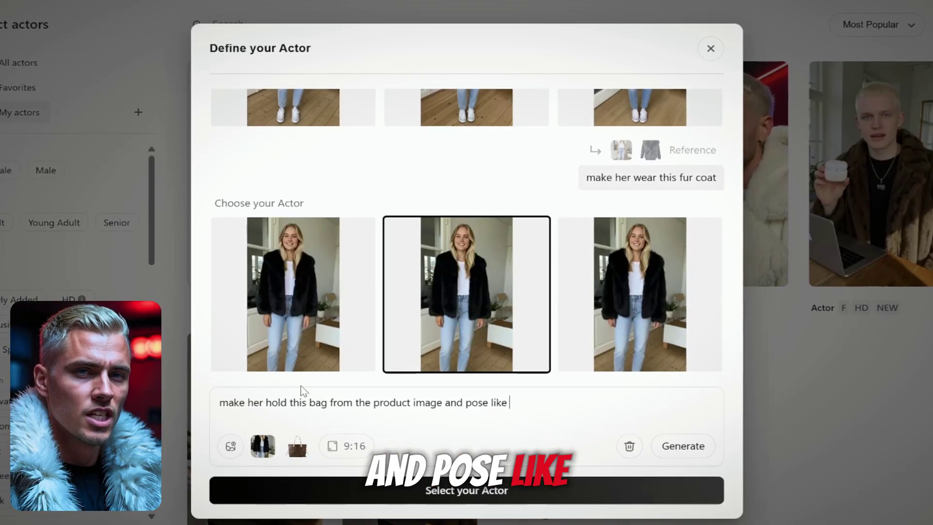
type("a fashion model")
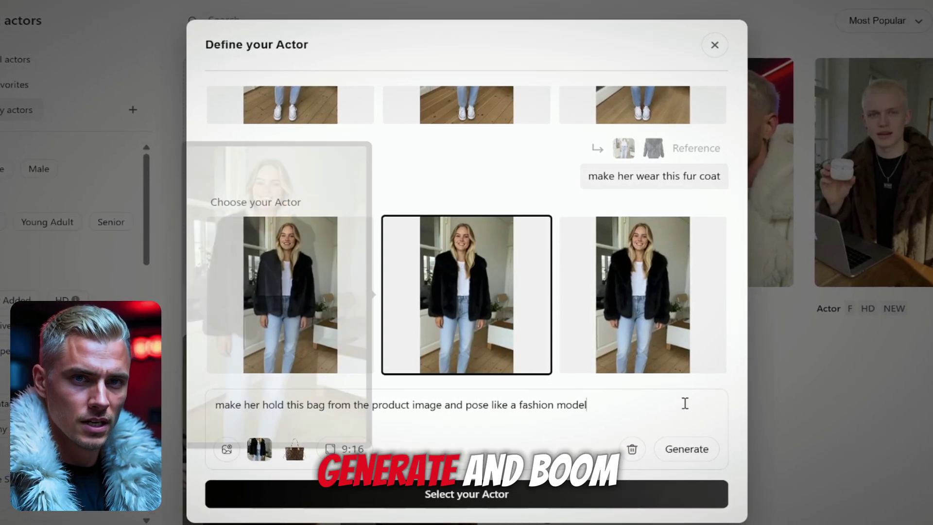
left_click(685, 448)
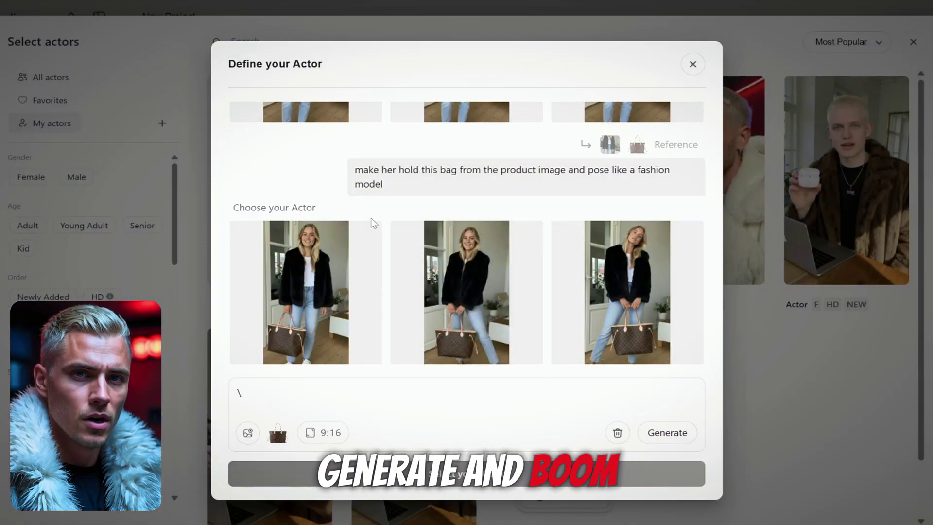
Choose the third bag pose, replace the bag reference with the black leggings screenshot and generate "make her wear this black leggings from the image"
mouse_move(520, 358)
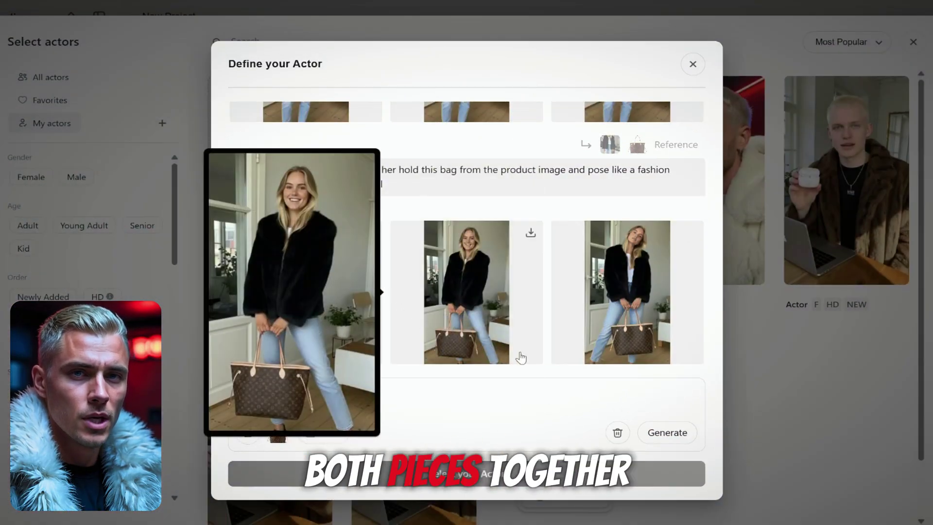
mouse_move(653, 276)
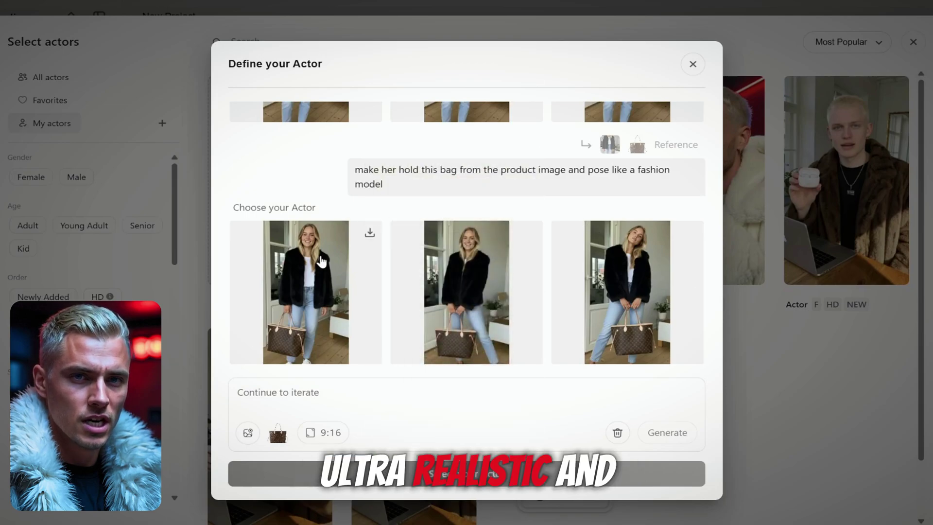
mouse_move(472, 275)
mouse_move(639, 303)
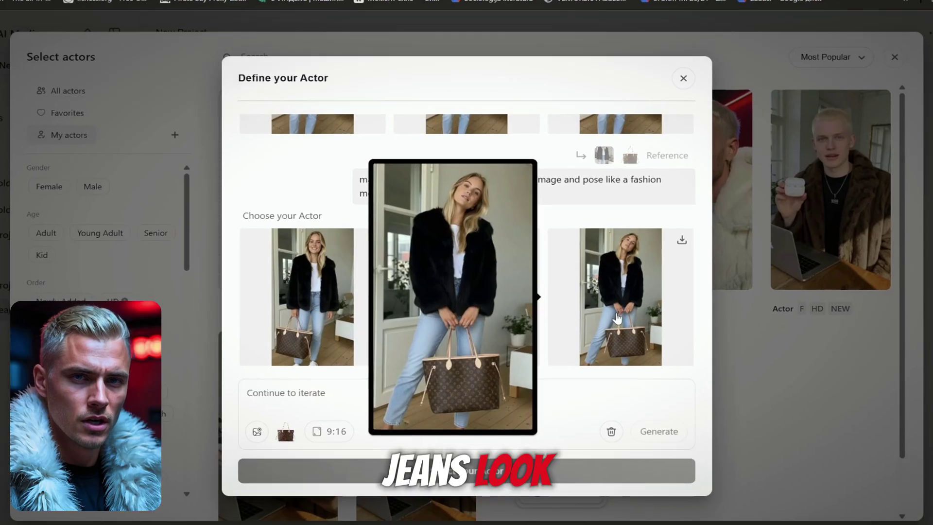
left_click(600, 297)
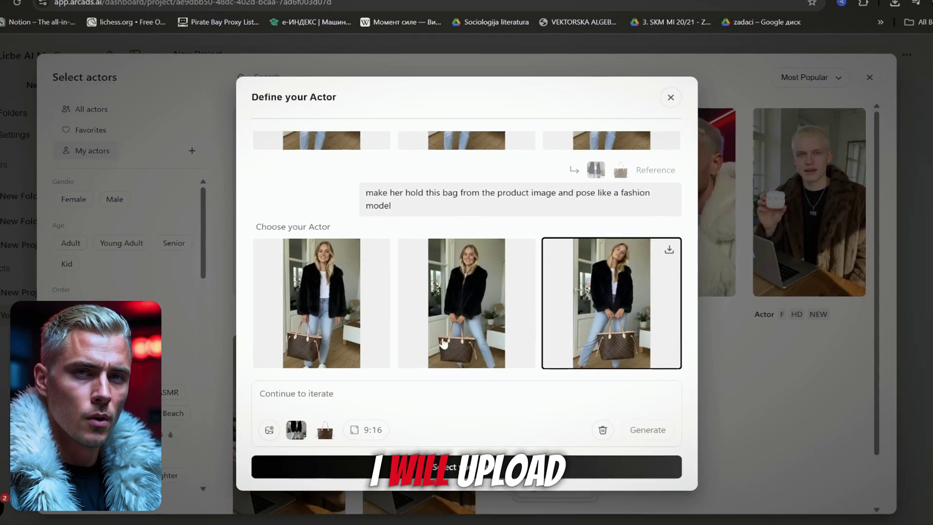
left_click(248, 433)
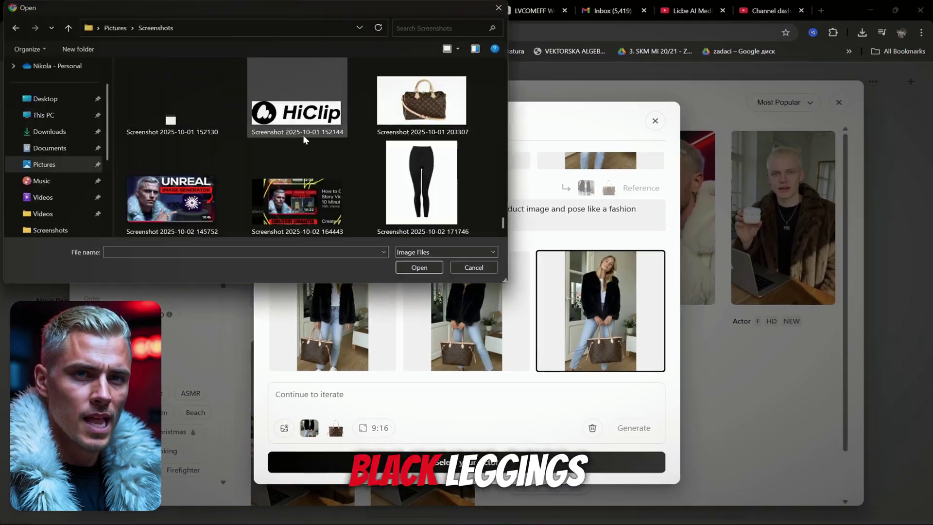
double_click(421, 182)
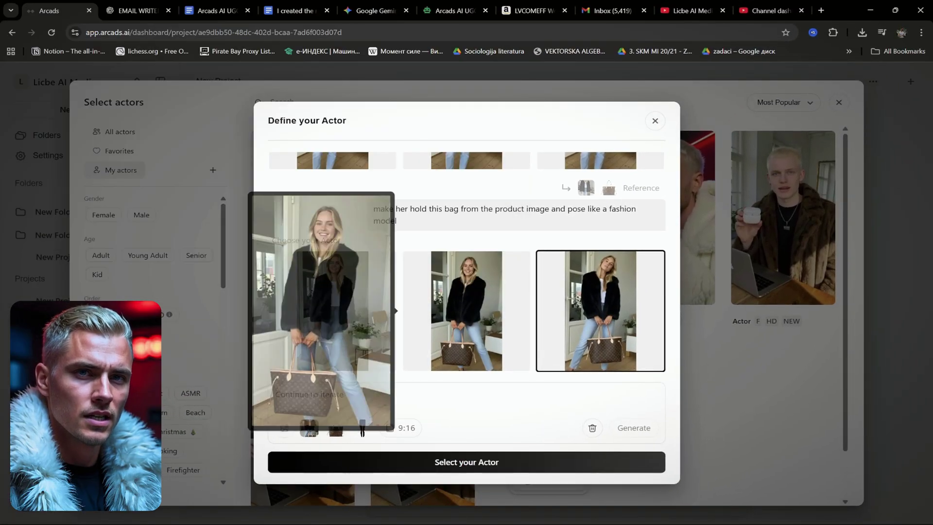
mouse_move(336, 430)
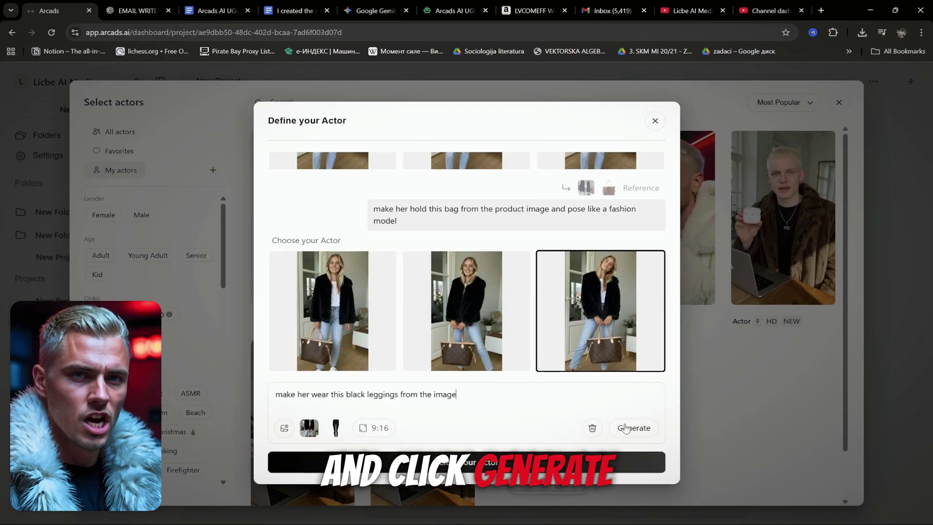
left_click(626, 427)
Choose the middle leggings image and generate variations with the prompt "luxury villa setting"
mouse_move(635, 276)
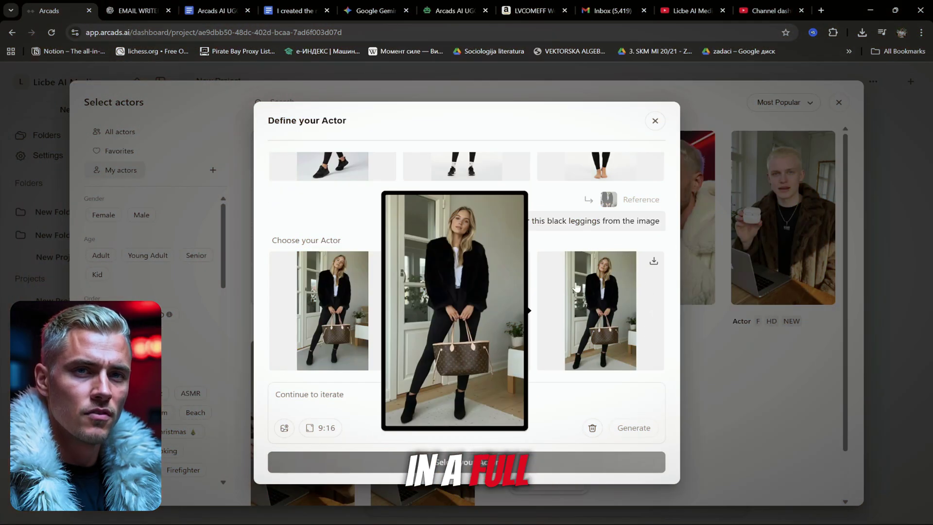
left_click(470, 299)
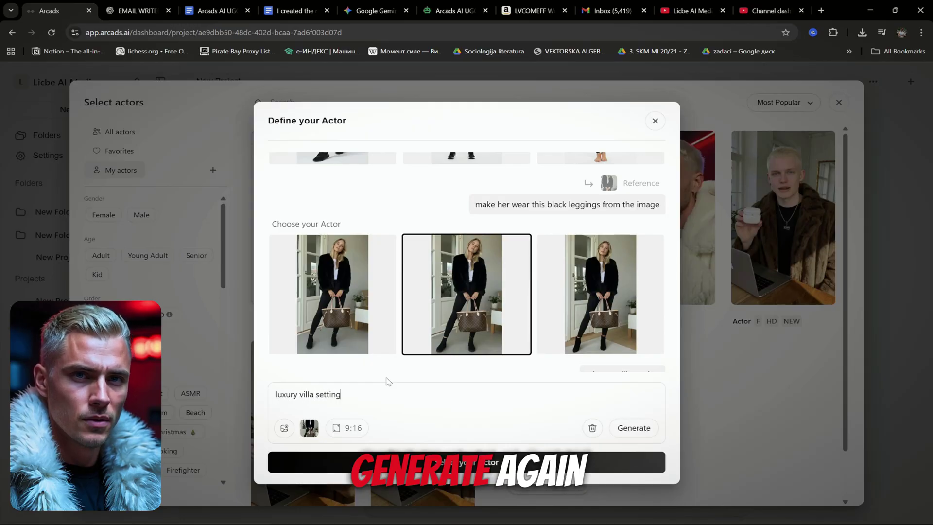
left_click(634, 428)
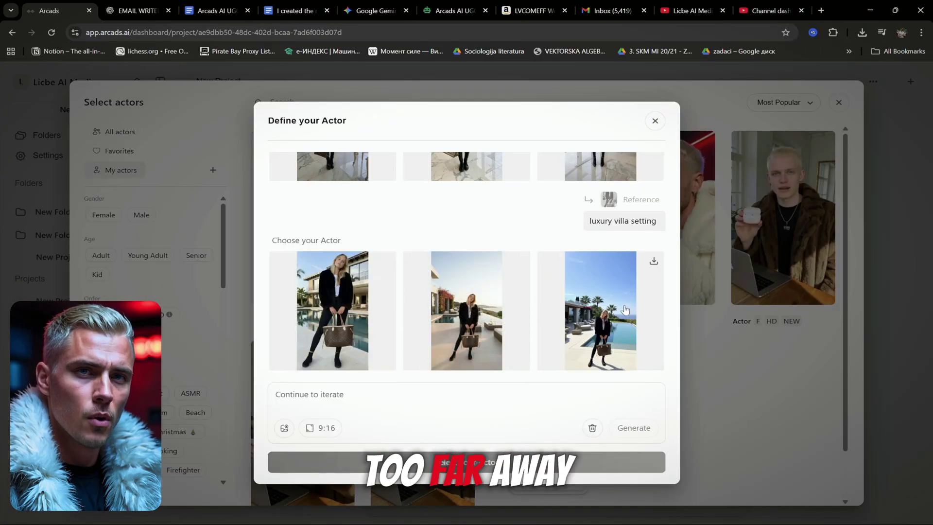
Choose the middle luxury villa image and generate variations with the prompt "now make this image a wide mid shot so all the details can be clearly seen"
mouse_move(584, 315)
left_click(464, 316)
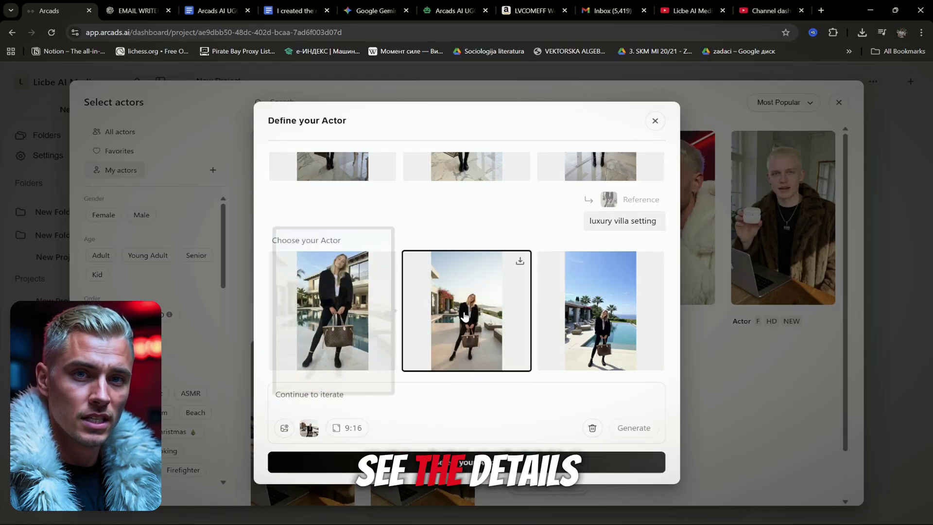
left_click(336, 395)
type("now")
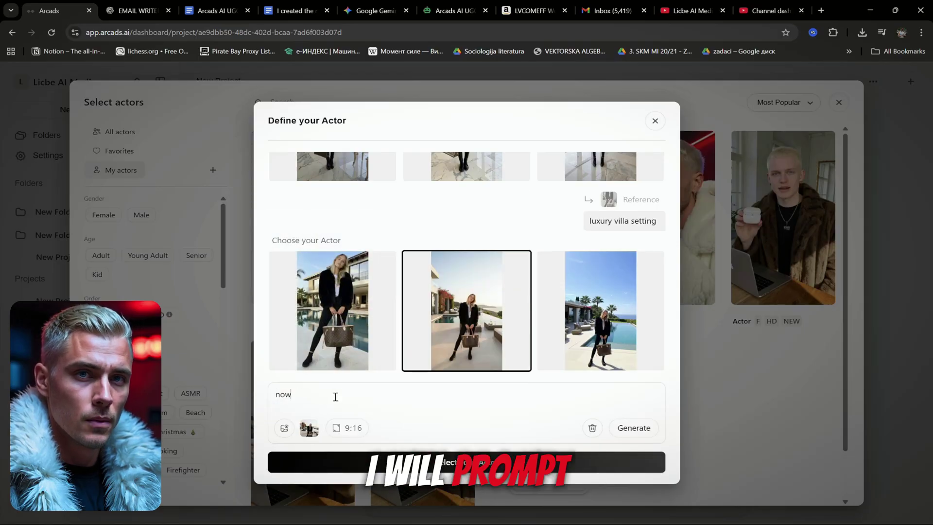
type(" make this image a wide mid sh")
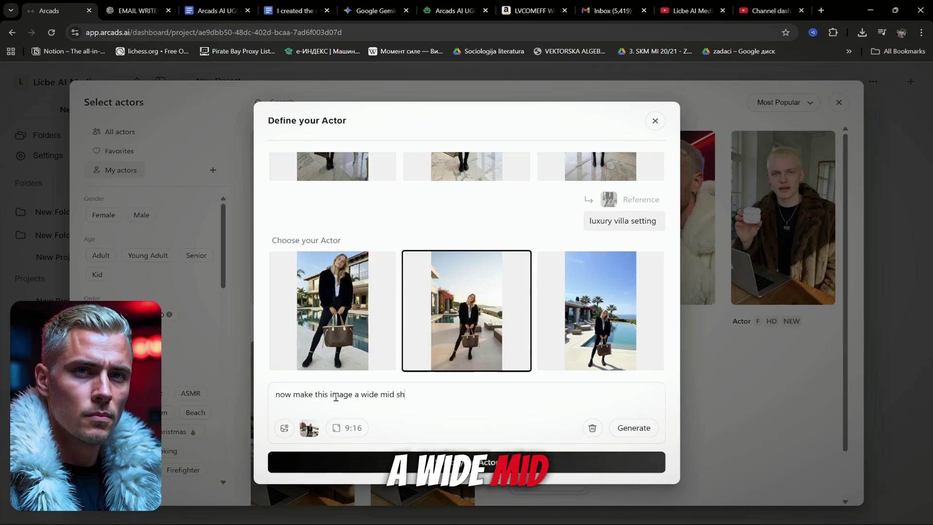
type("ot so all the details can be clearly seen")
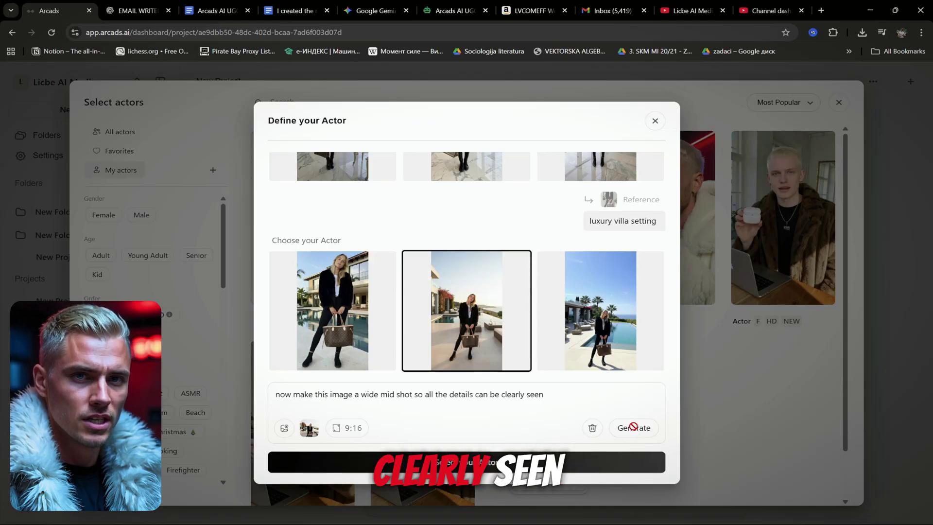
left_click(633, 428)
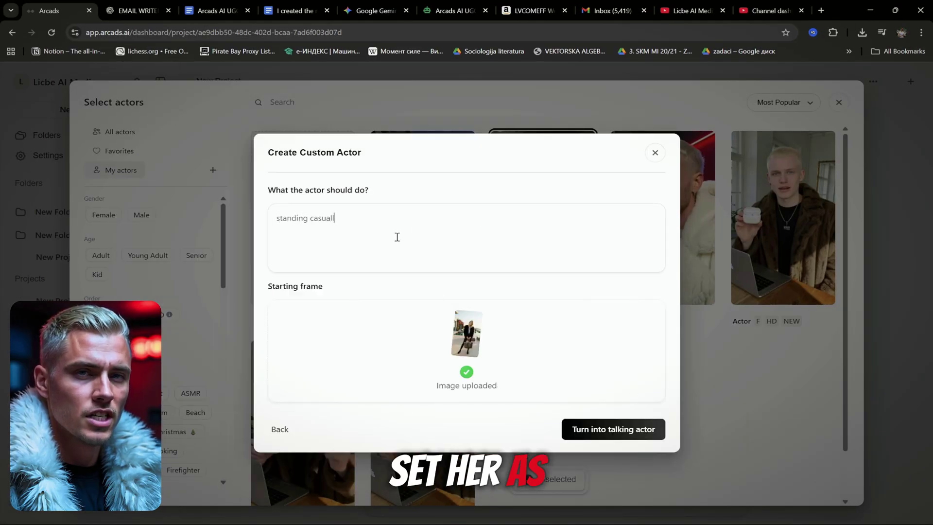
Turn the uploaded starting frame of the woman into a talking actor who is standing casually
left_click(605, 427)
left_click(273, 419)
left_click(614, 418)
Assign a female placeholder voice to the custom actor and launch its training
left_click(344, 200)
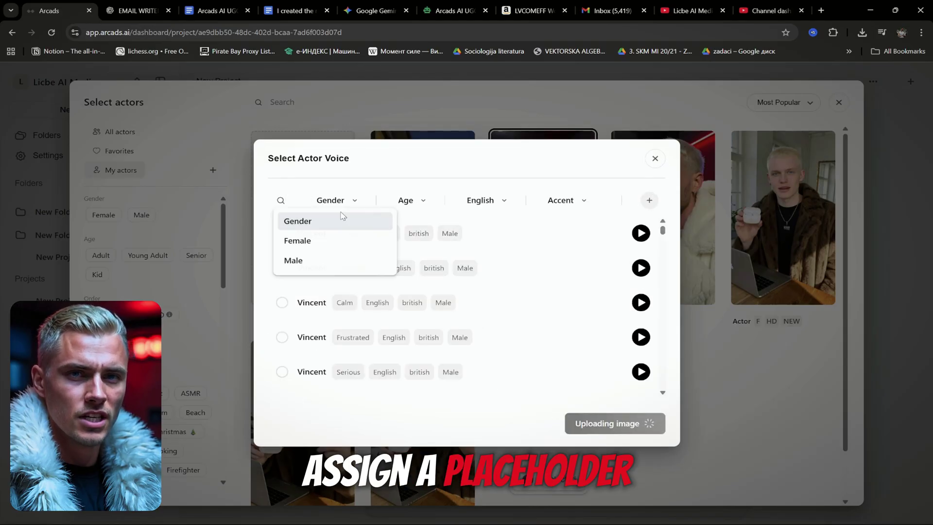
left_click(301, 238)
left_click(355, 249)
left_click(632, 302)
left_click(634, 424)
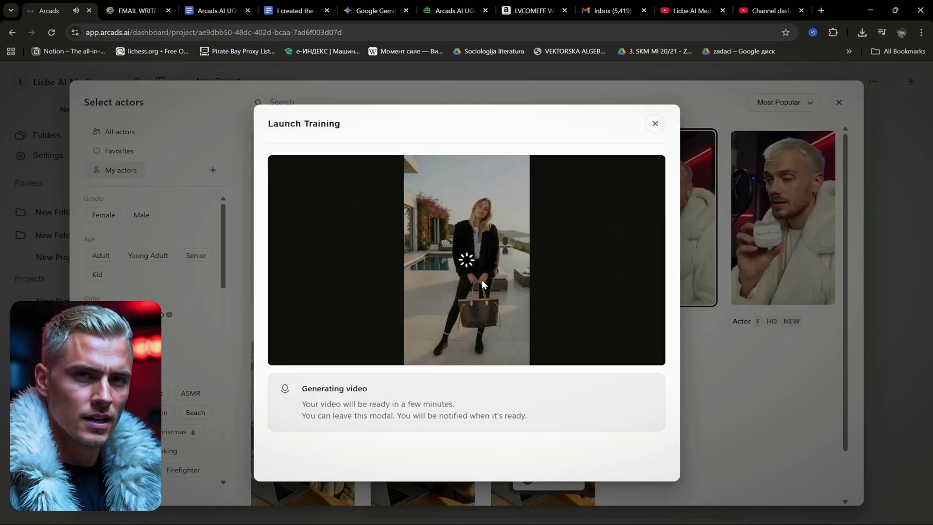
left_click(626, 329)
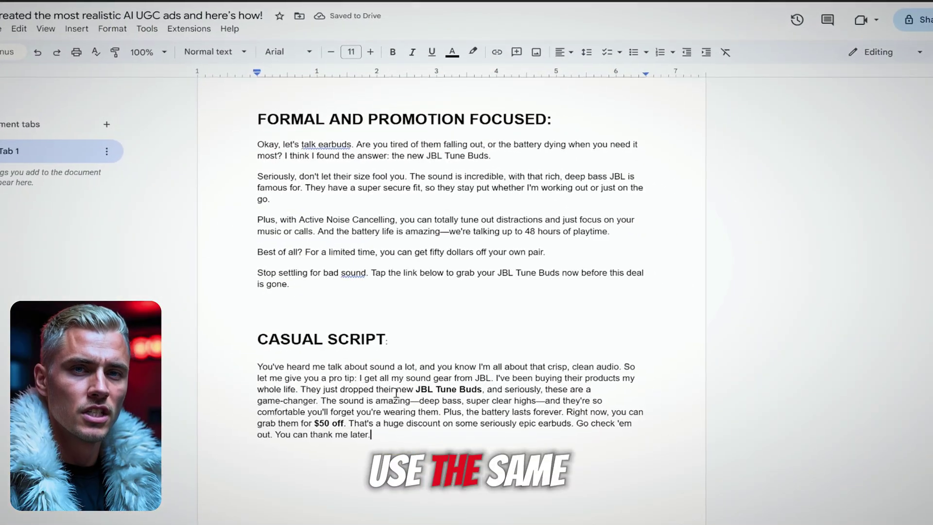
Review the earbud scripts in the Google Docs document and the outfit script entered for the Arcads actor
left_click_drag(368, 448, 229, 107)
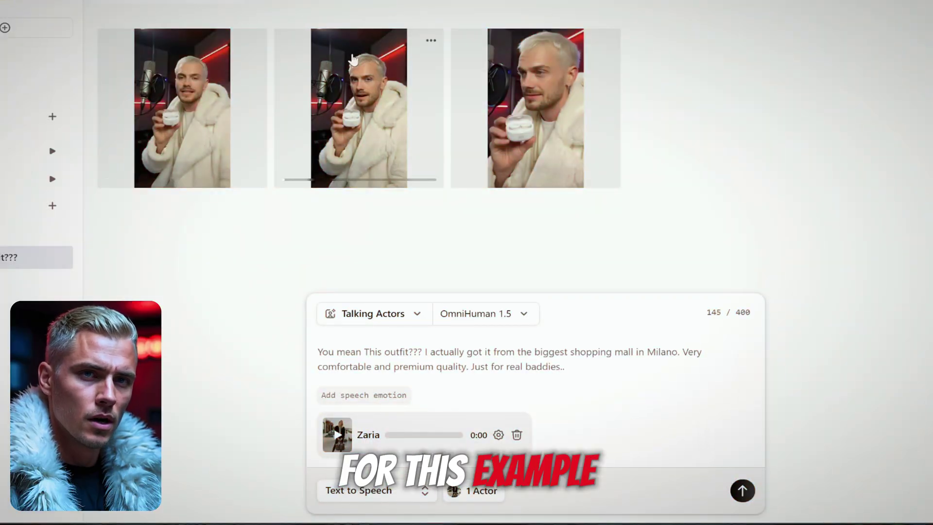
left_click_drag(602, 371, 317, 351)
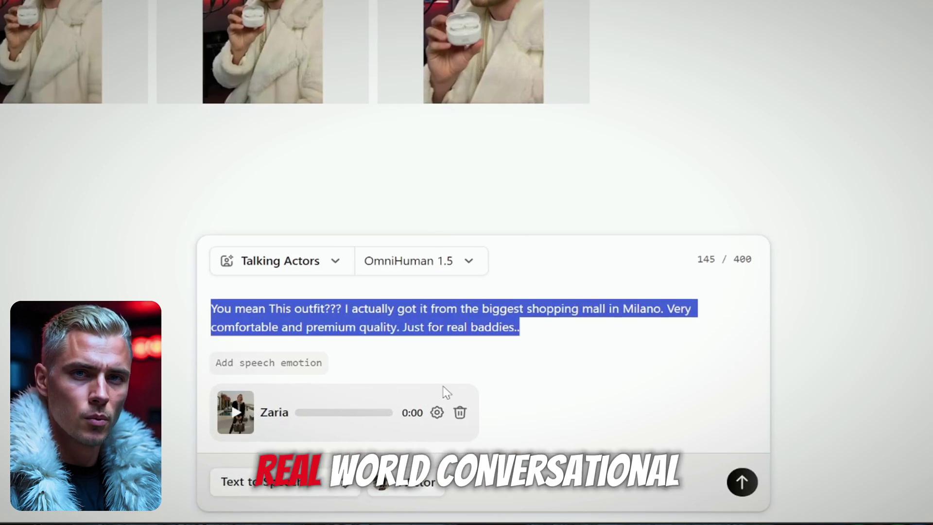
Change the actor's voice-over to the enthusiastic Violet voice, filtering the voices by Female, Middle Aged, English and American
left_click(436, 414)
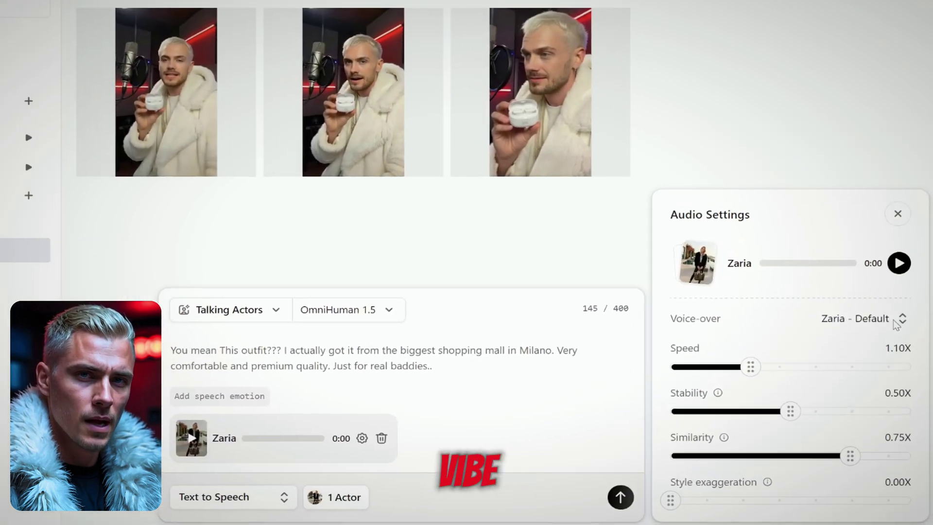
left_click(862, 337)
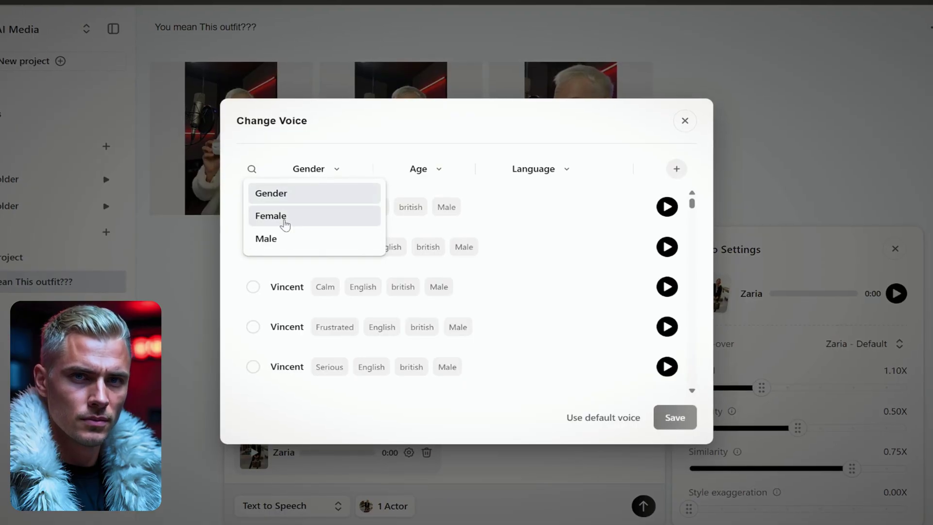
left_click(547, 170)
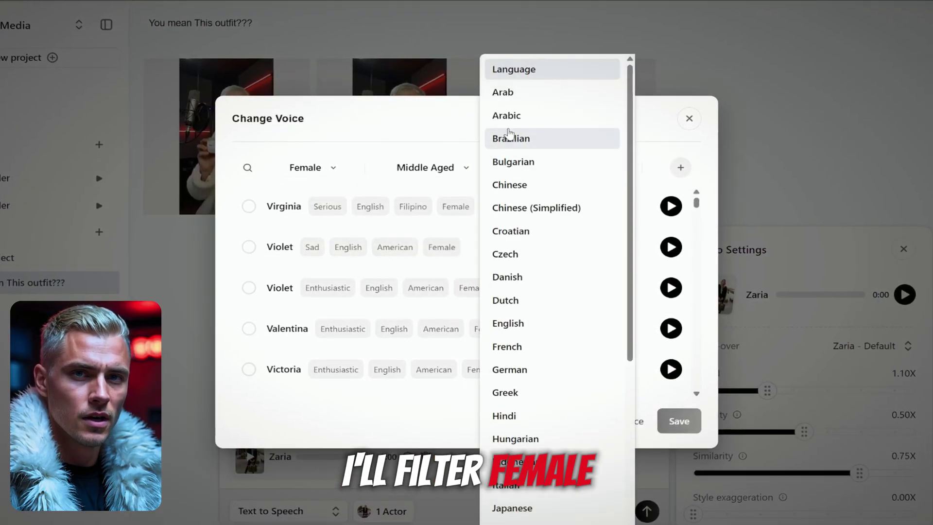
left_click(508, 324)
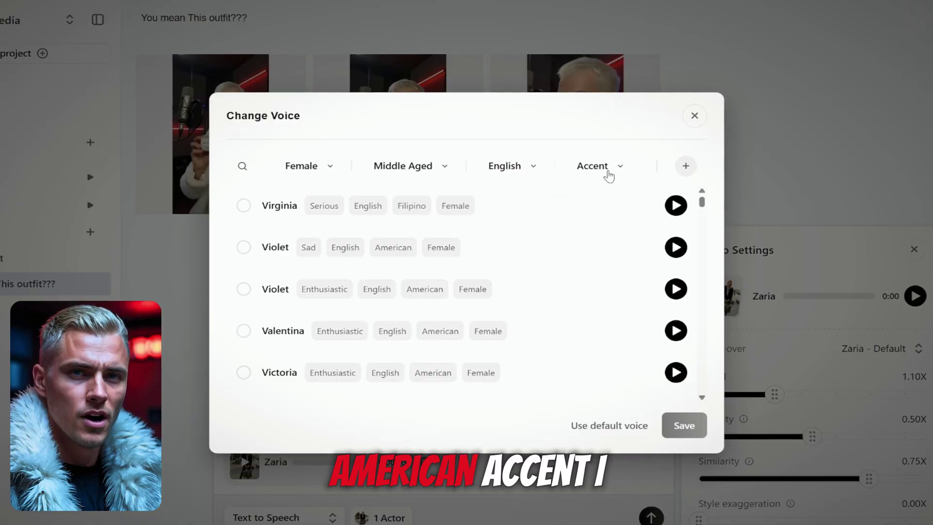
left_click(607, 171)
left_click(554, 89)
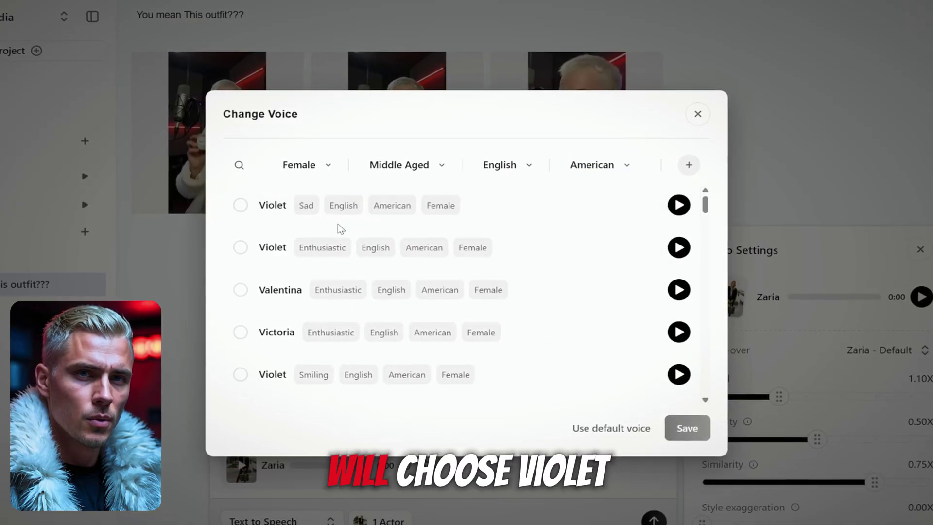
left_click(304, 248)
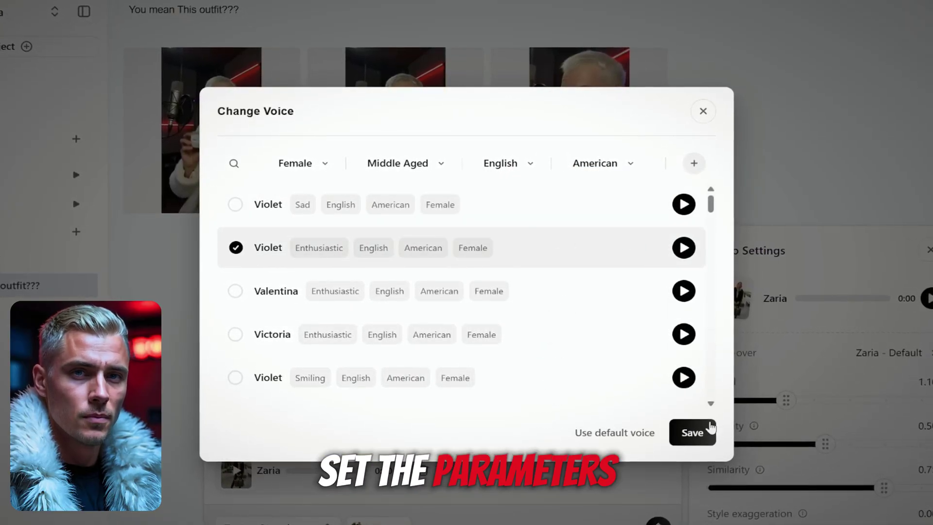
left_click(710, 427)
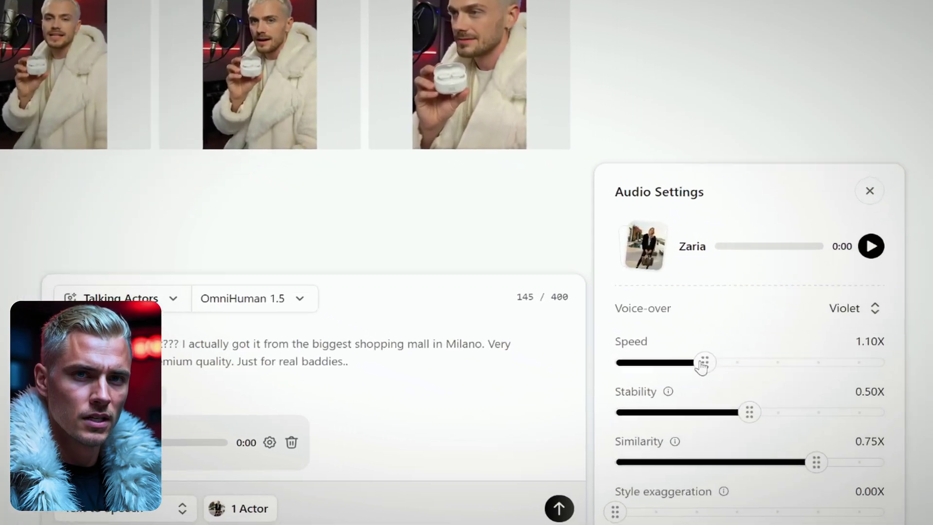
Set the voice-over's speed to 1.05X, stability to 0.45X, similarity to 0.85X and style exaggeration to 0.40X
left_click_drag(783, 402, 767, 402)
left_click_drag(626, 360, 611, 360)
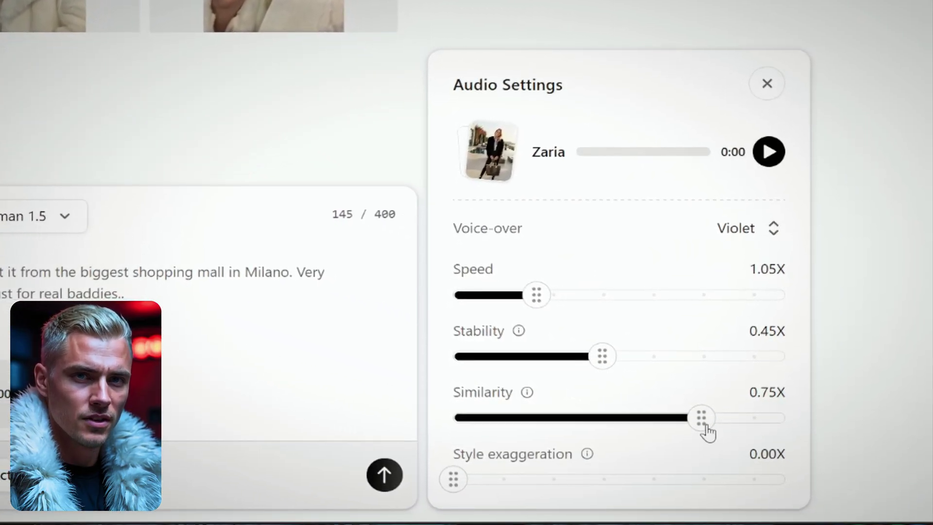
left_click_drag(702, 423, 732, 422)
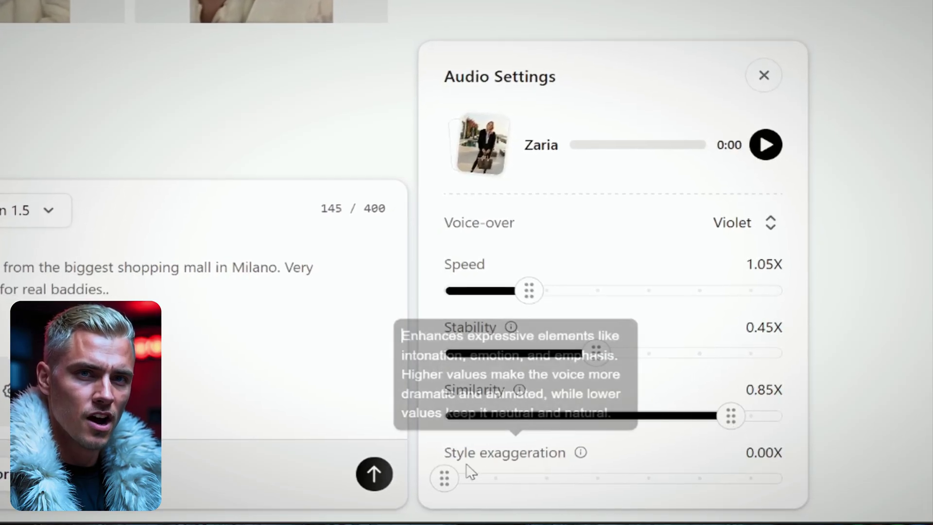
left_click_drag(446, 481, 491, 492)
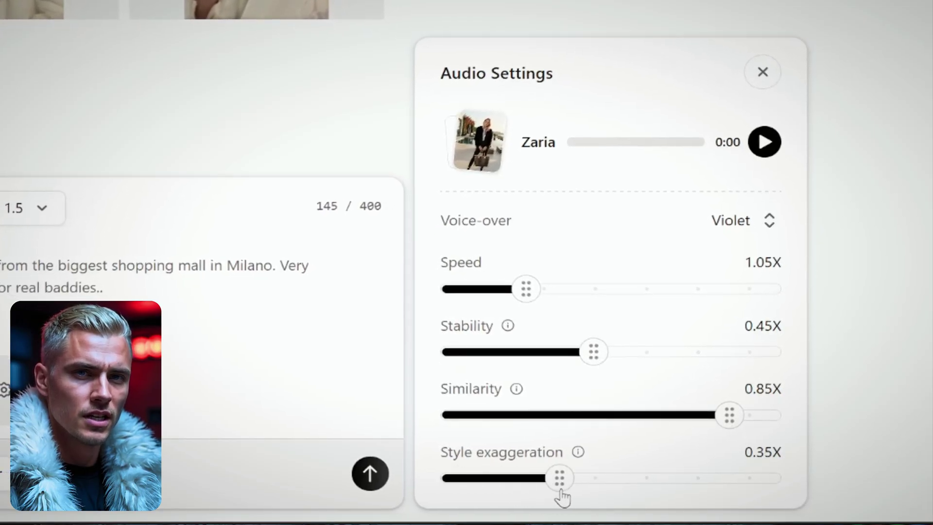
Preview the voice-over audio and generate the final talking-actor video from the outfit script
left_click(764, 142)
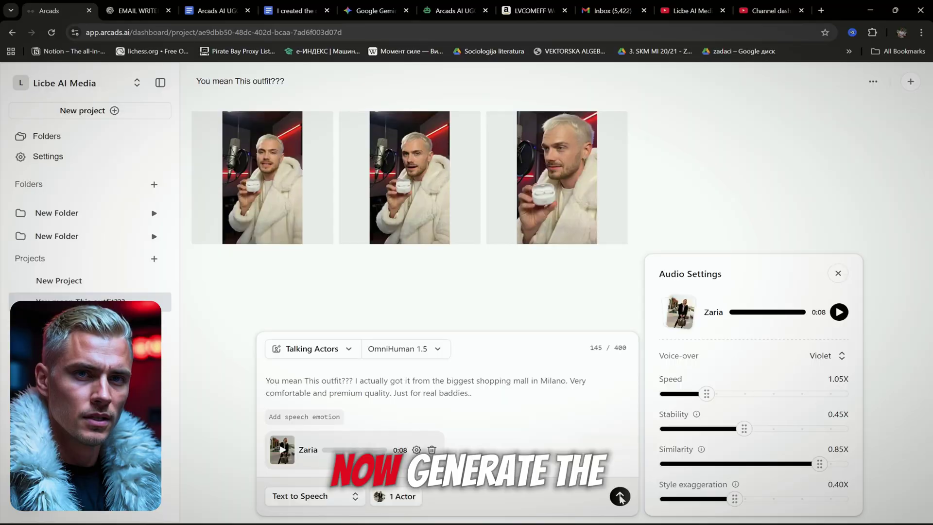
left_click(620, 496)
left_click(617, 443)
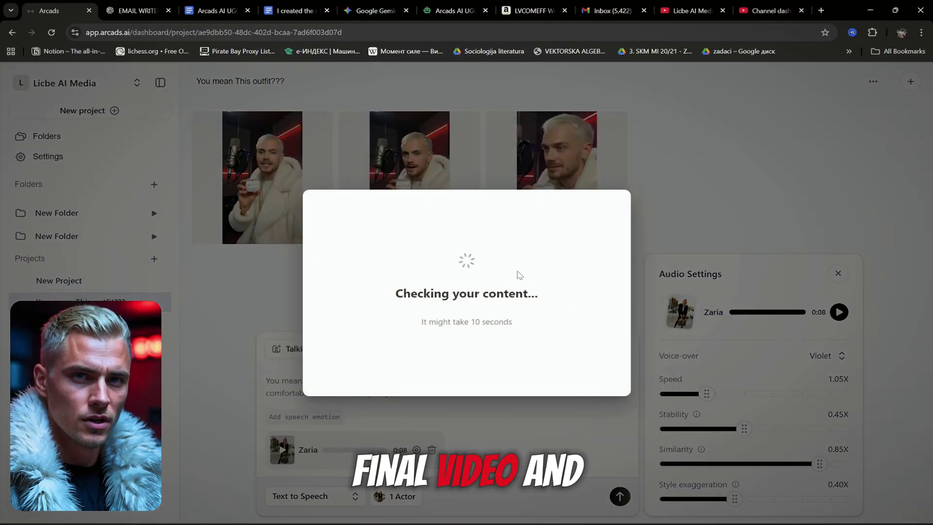